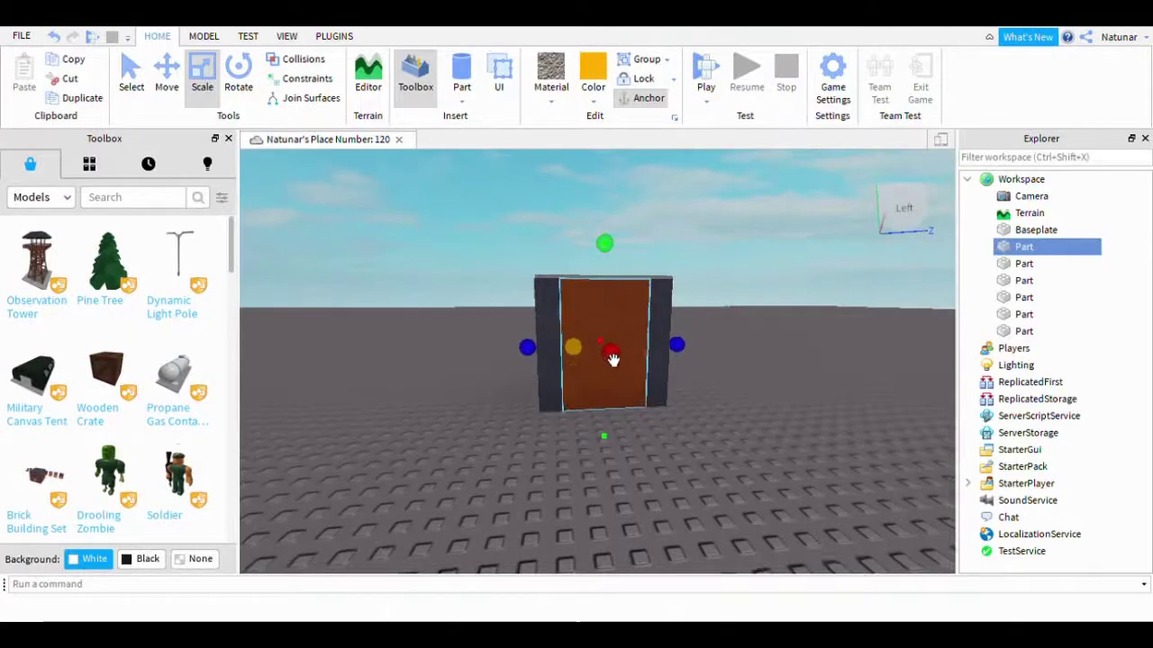
# Step: Scale the brown door panel down to a narrow jamb strip against the inner side of the frame's left post
pyautogui.scroll(5, 746, 352)
pyautogui.moveTo(621, 270); pyautogui.dragTo(430, 321)
pyautogui.moveTo(346, 261); pyautogui.dragTo(624, 435)
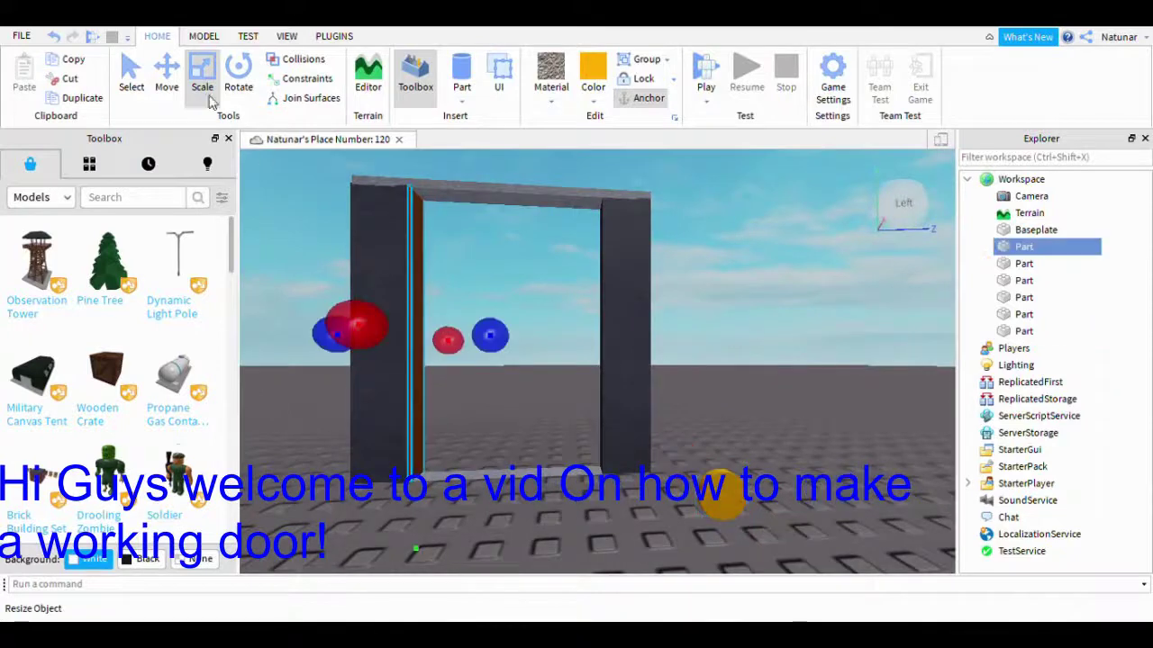
# Step: Duplicate the brown jamb strip and move the copy across the opening against the opposite post
pyautogui.click(169, 83)
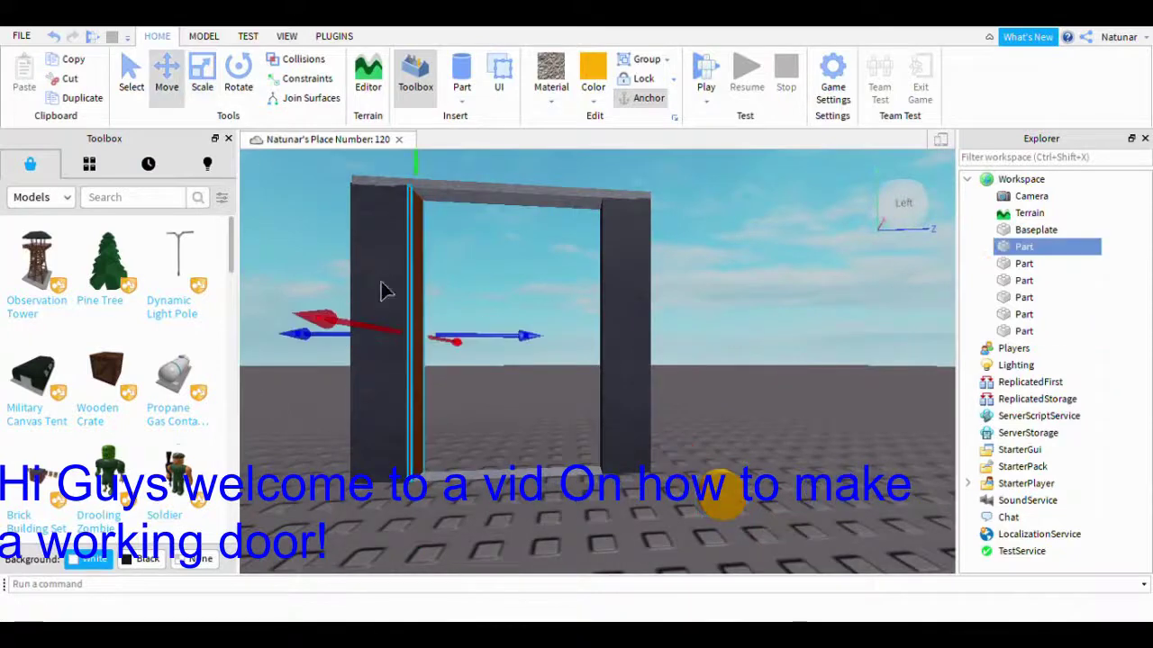
pyautogui.hotkey('ctrl', 'd')
pyautogui.moveTo(316, 365); pyautogui.dragTo(522, 406)
# Step: Duplicate the second jamb strip and scale the copy into a thin header strip spanning the top of the opening
pyautogui.click(202, 74)
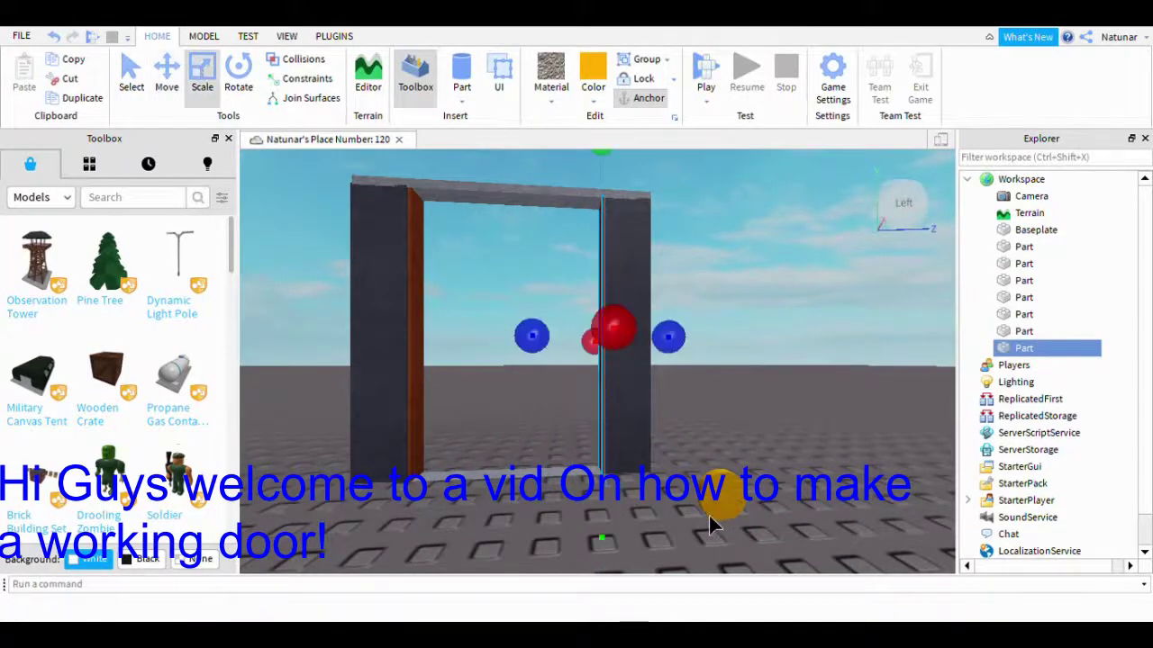
pyautogui.hotkey('ctrl', 'd')
pyautogui.moveTo(627, 569); pyautogui.dragTo(669, 293)
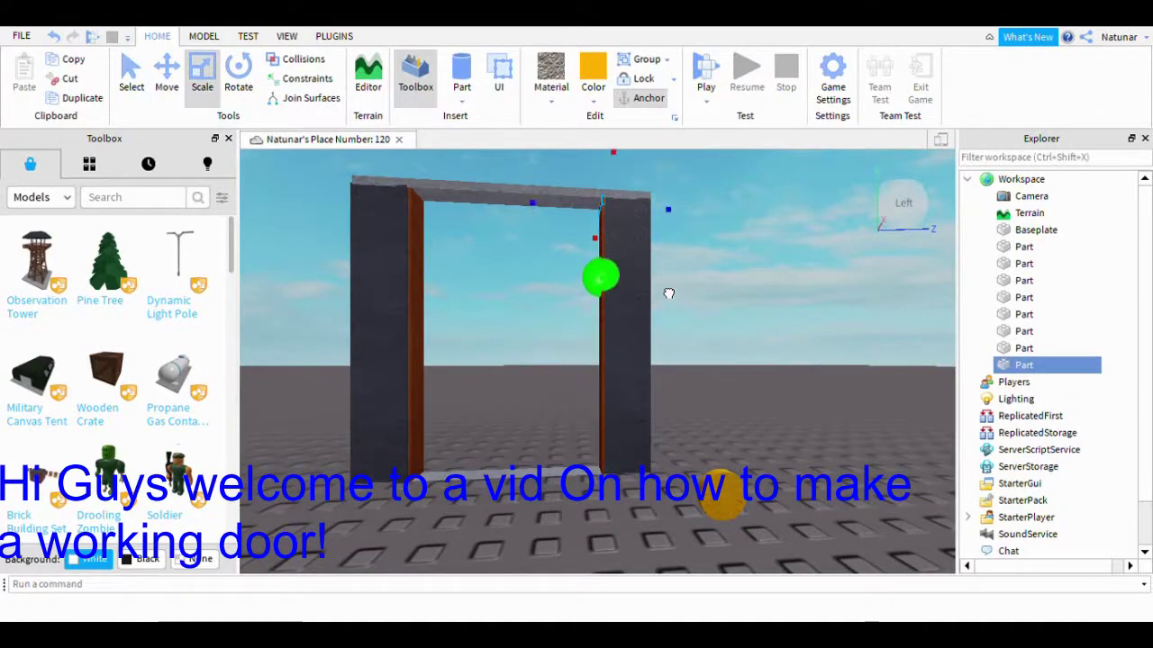
pyautogui.moveTo(560, 229); pyautogui.dragTo(363, 253)
# Step: Duplicate the header strip and move the copy down to form a brown sill between the two jambs
pyautogui.moveTo(547, 296); pyautogui.dragTo(567, 563)
pyautogui.click(177, 69)
pyautogui.hotkey('ctrl', 'd')
pyautogui.scroll(-5, 570, 567)
pyautogui.click(655, 555)
pyautogui.moveTo(655, 555); pyautogui.dragTo(630, 545, button='right')
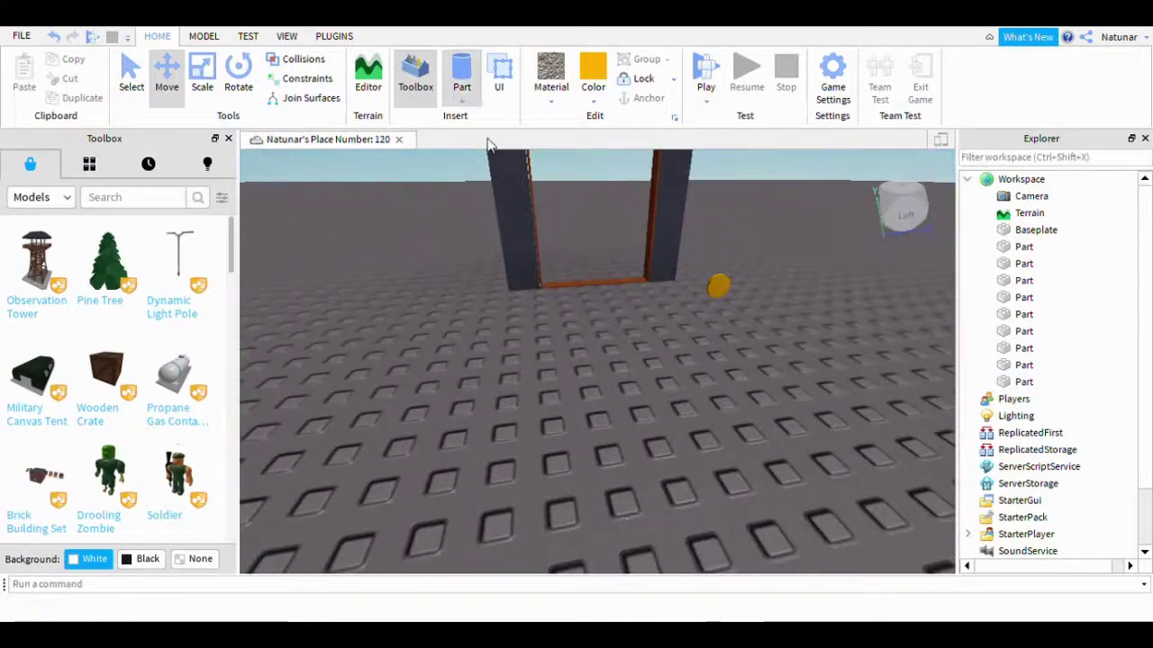
# Step: Insert a new block part in front of the doorway, anchor it, and colour it dark grey
pyautogui.click(487, 138)
pyautogui.press('d')
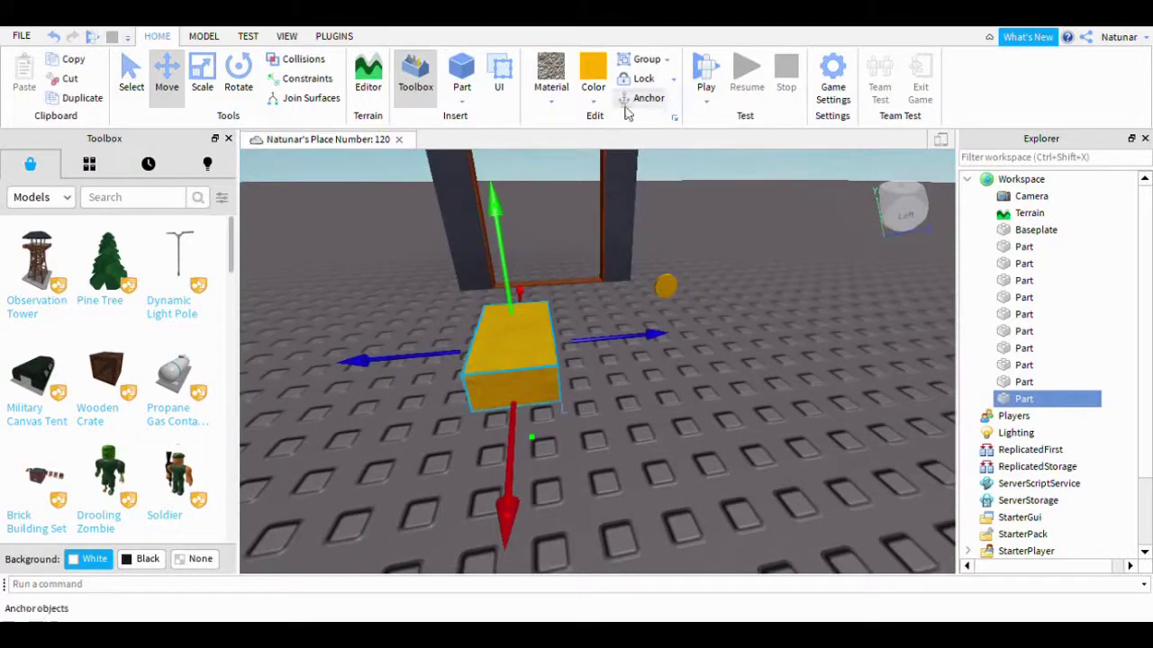
pyautogui.hotkey('ctrl', '2')
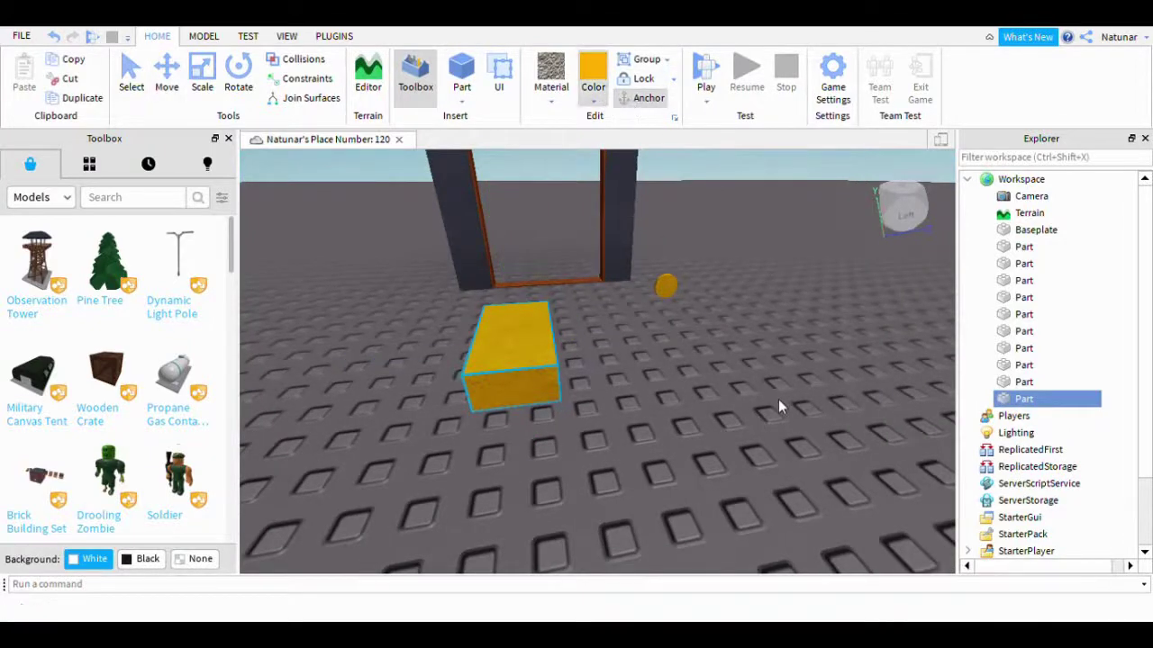
pyautogui.click(778, 399)
pyautogui.moveTo(707, 396); pyautogui.dragTo(571, 330, button='right')
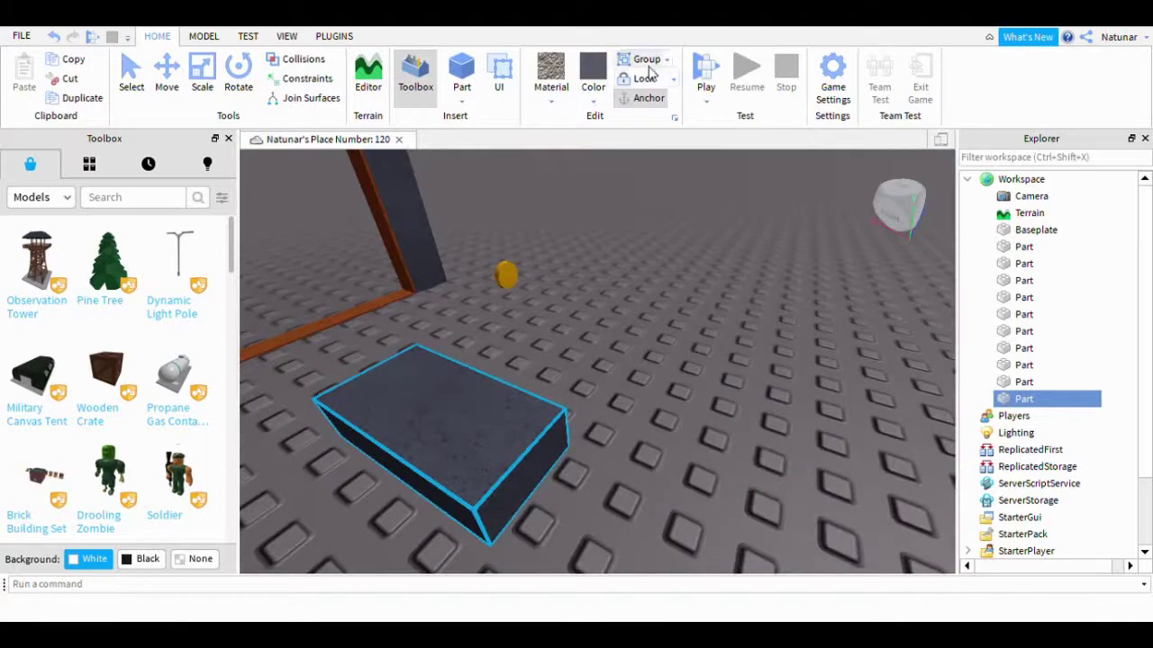
# Step: Scale the dark grey block into a thin, roughly square upright panel in front of the doorway
pyautogui.click(201, 77)
pyautogui.moveTo(649, 536); pyautogui.dragTo(430, 454)
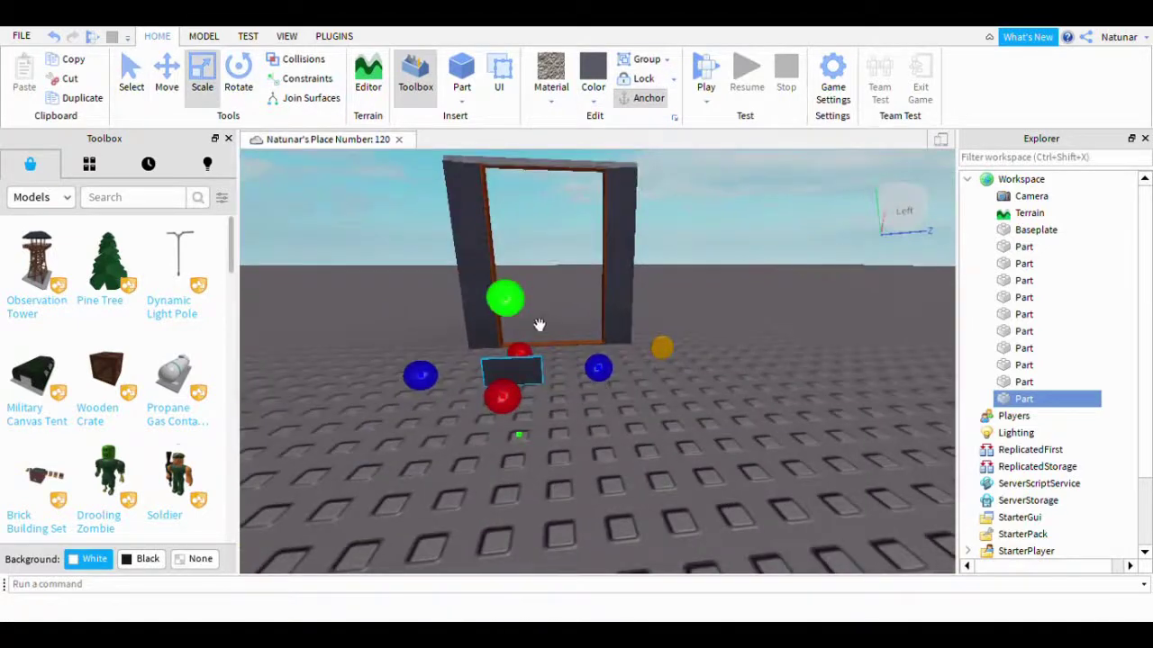
pyautogui.moveTo(539, 324); pyautogui.dragTo(540, 263)
pyautogui.moveTo(590, 379); pyautogui.dragTo(654, 383)
pyautogui.moveTo(665, 431); pyautogui.dragTo(665, 430, button='right')
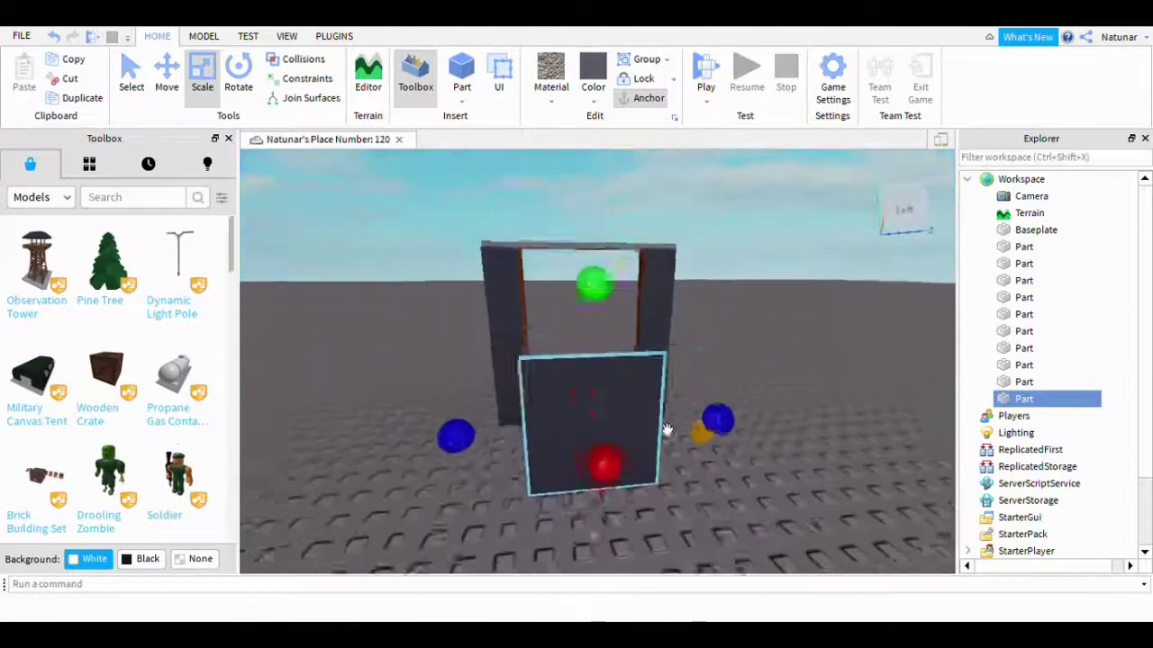
# Step: Stretch the dark grey panel taller and adjust its width to suit the door opening
pyautogui.scroll(-1, 665, 429)
pyautogui.moveTo(623, 329); pyautogui.dragTo(650, 229)
pyautogui.press('a')
pyautogui.moveTo(671, 316); pyautogui.dragTo(675, 327, button='right')
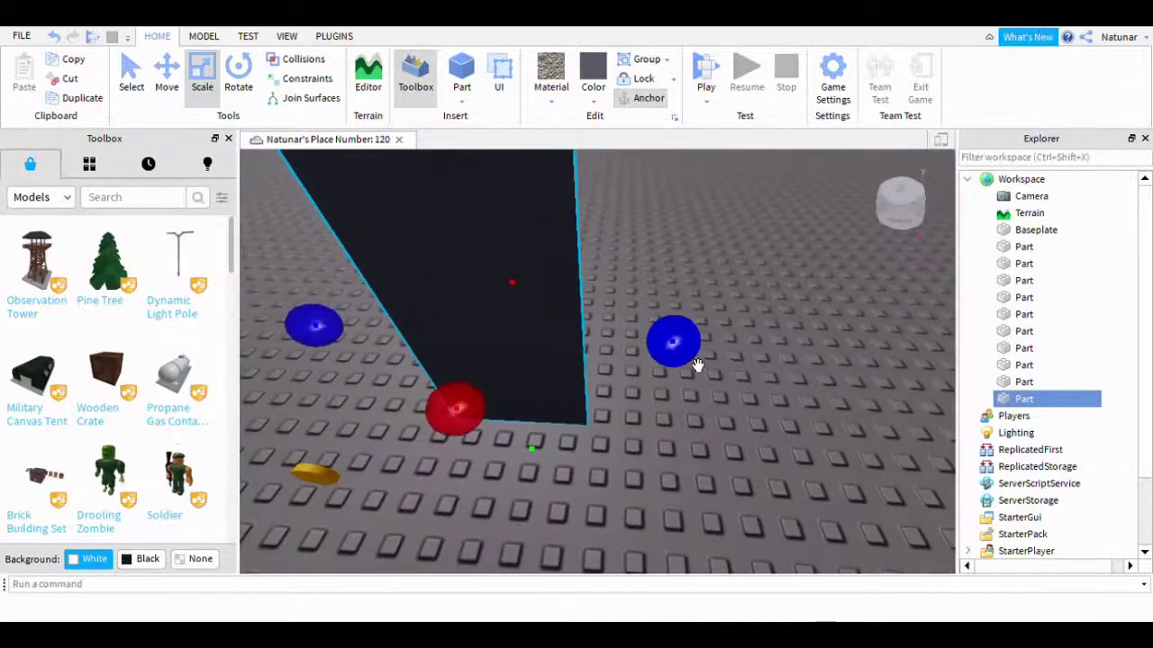
pyautogui.moveTo(696, 365); pyautogui.dragTo(684, 373)
pyautogui.moveTo(682, 371); pyautogui.dragTo(681, 372, button='right')
pyautogui.press('s')
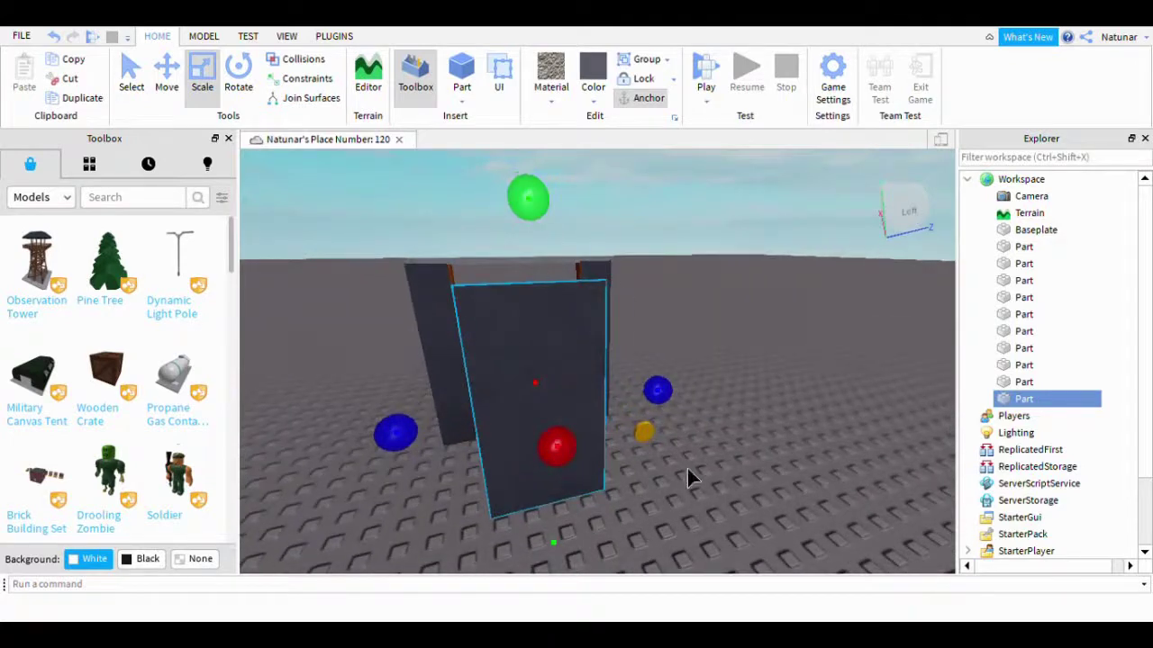
# Step: Move the yellow disc onto the front of the dark grey panel, near one side edge, as a doorknob
pyautogui.moveTo(674, 460); pyautogui.dragTo(566, 471)
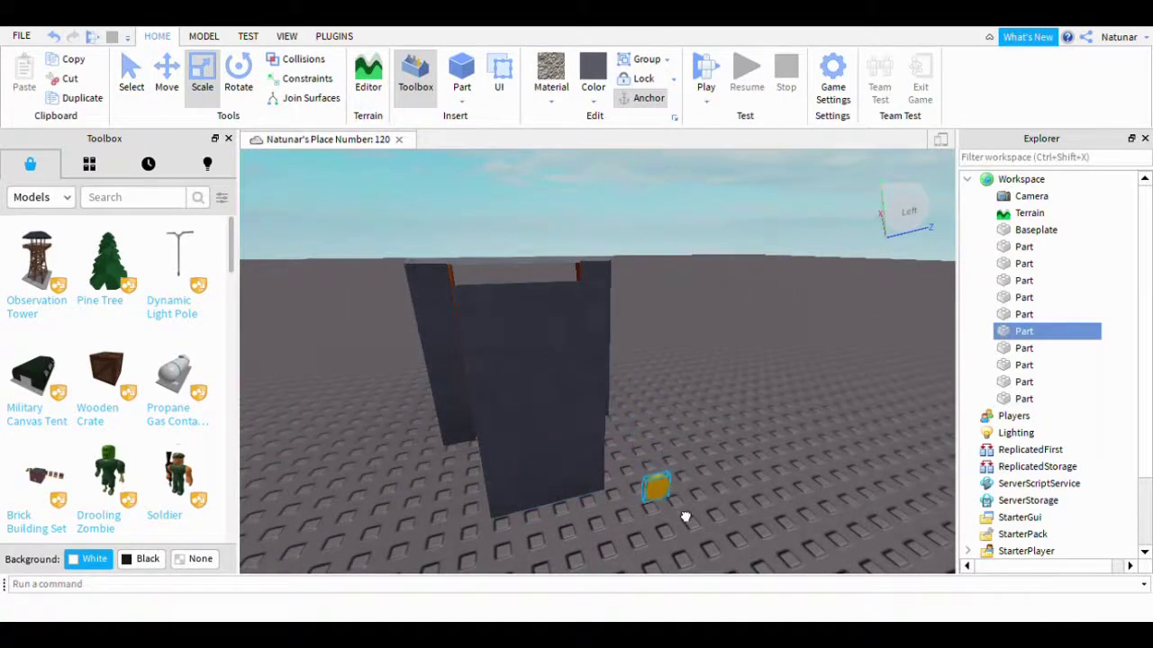
pyautogui.moveTo(685, 517); pyautogui.dragTo(686, 516)
pyautogui.press('d')
pyautogui.click(167, 89)
pyautogui.press('a')
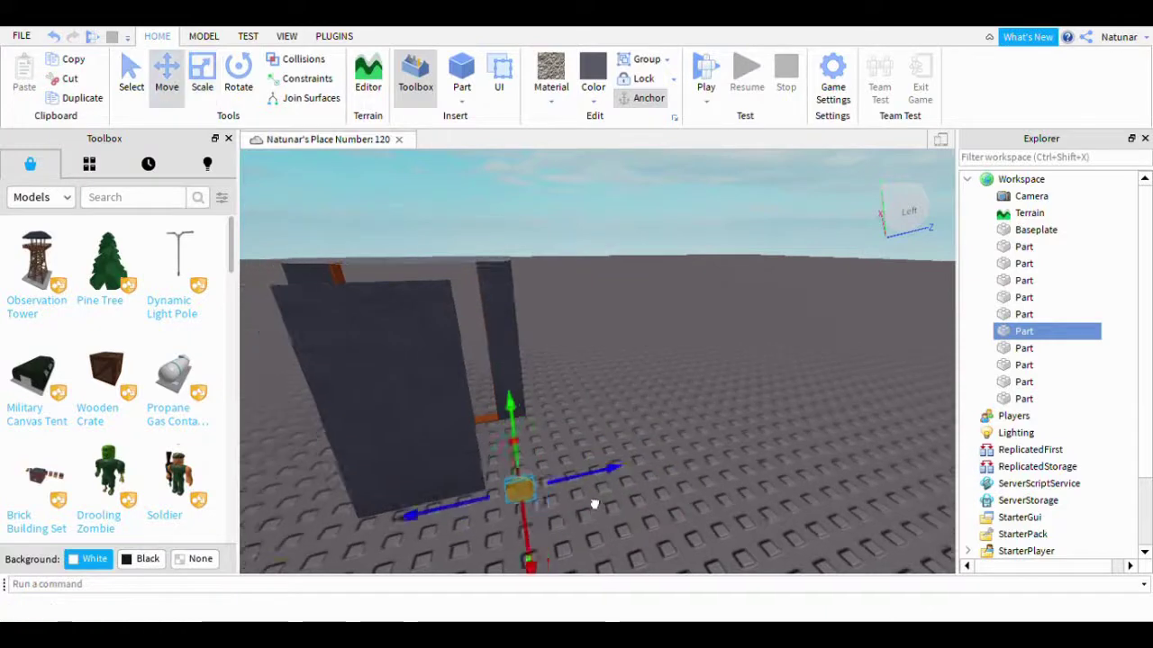
pyautogui.moveTo(594, 505); pyautogui.dragTo(595, 507)
pyautogui.moveTo(507, 492); pyautogui.dragTo(493, 367)
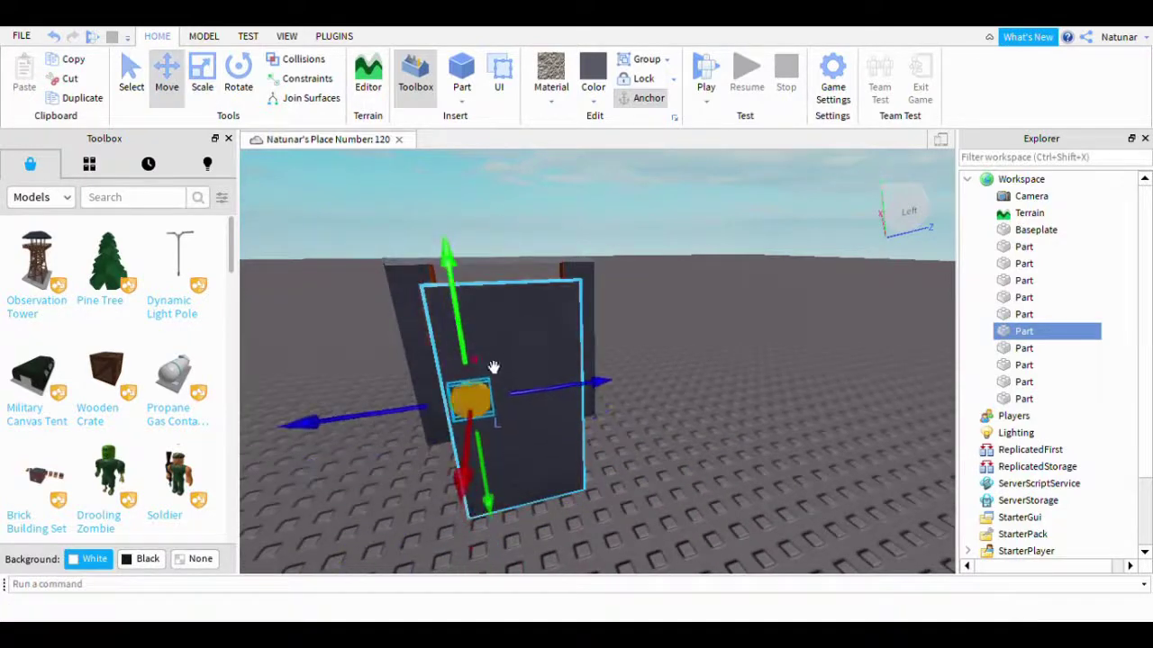
pyautogui.moveTo(493, 368); pyautogui.dragTo(595, 482, button='right')
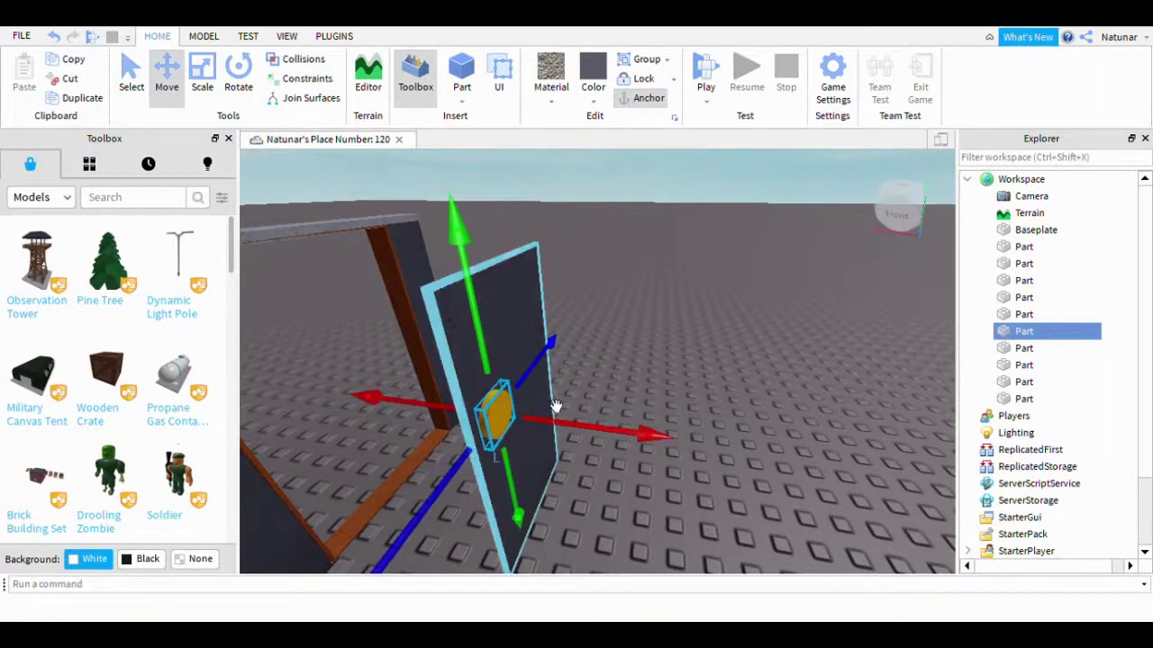
pyautogui.click(697, 399)
pyautogui.moveTo(696, 399); pyautogui.dragTo(630, 360, button='right')
pyautogui.moveTo(675, 424); pyautogui.dragTo(677, 429, button='right')
pyautogui.moveTo(576, 366); pyautogui.dragTo(611, 273, button='right')
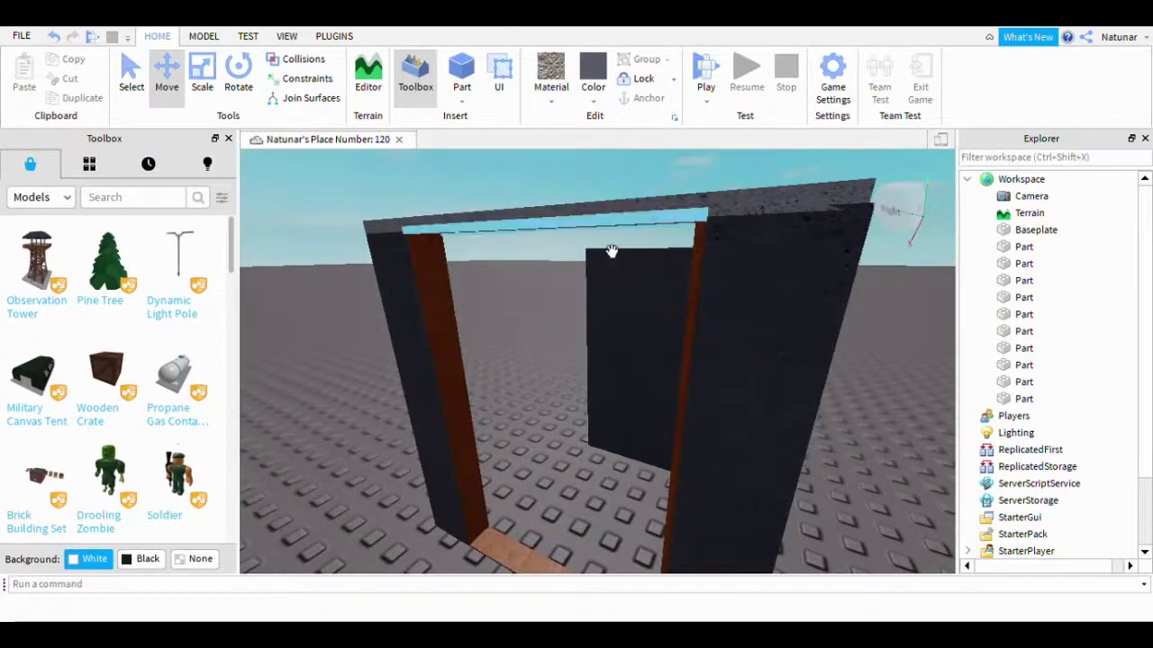
pyautogui.click(609, 241)
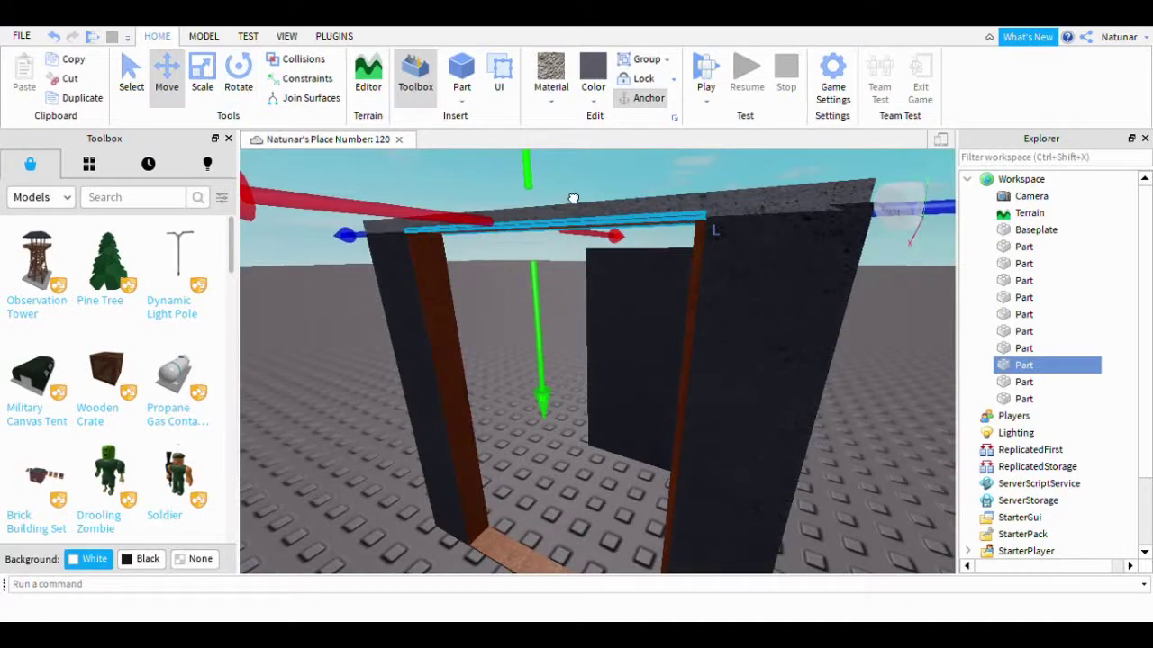
pyautogui.click(625, 191)
# Step: Select the dark grey panel together with its yellow knob and union them into one object
pyautogui.moveTo(629, 192); pyautogui.dragTo(484, 304, button='right')
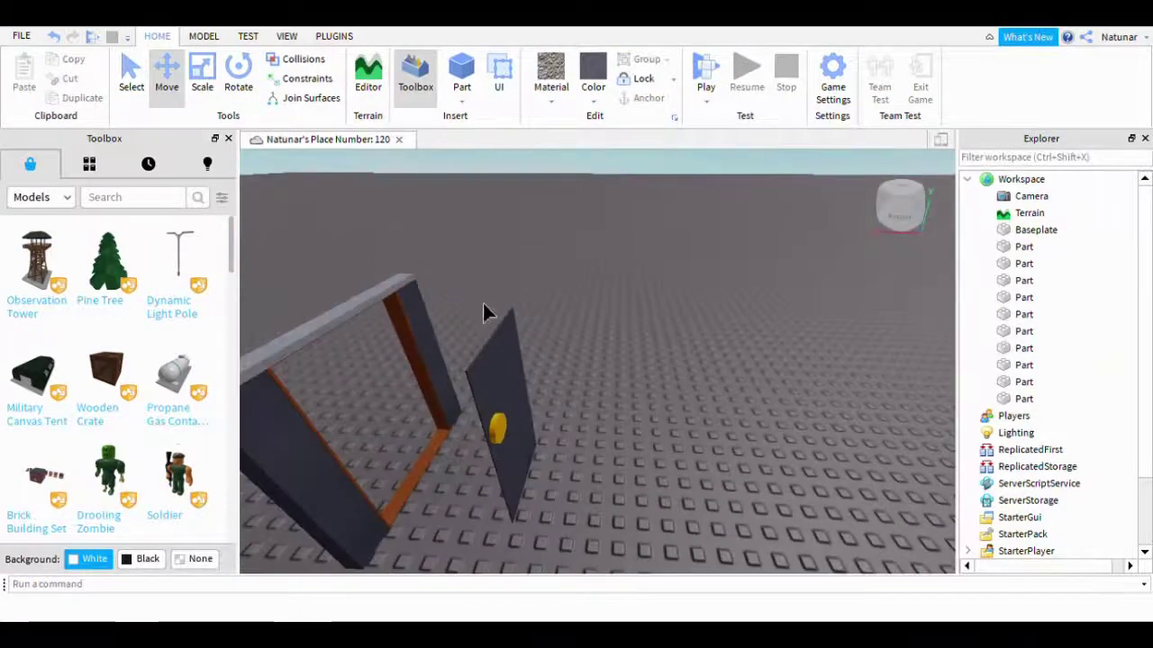
pyautogui.moveTo(531, 354); pyautogui.dragTo(628, 513)
pyautogui.moveTo(660, 569); pyautogui.dragTo(656, 544)
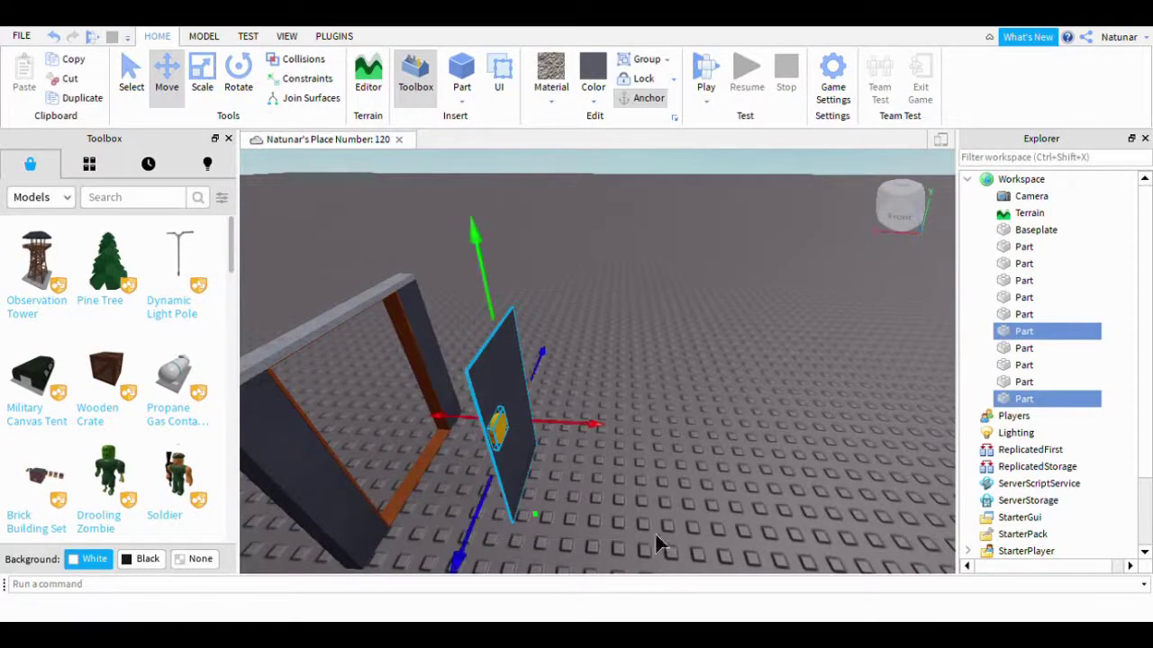
pyautogui.click(203, 36)
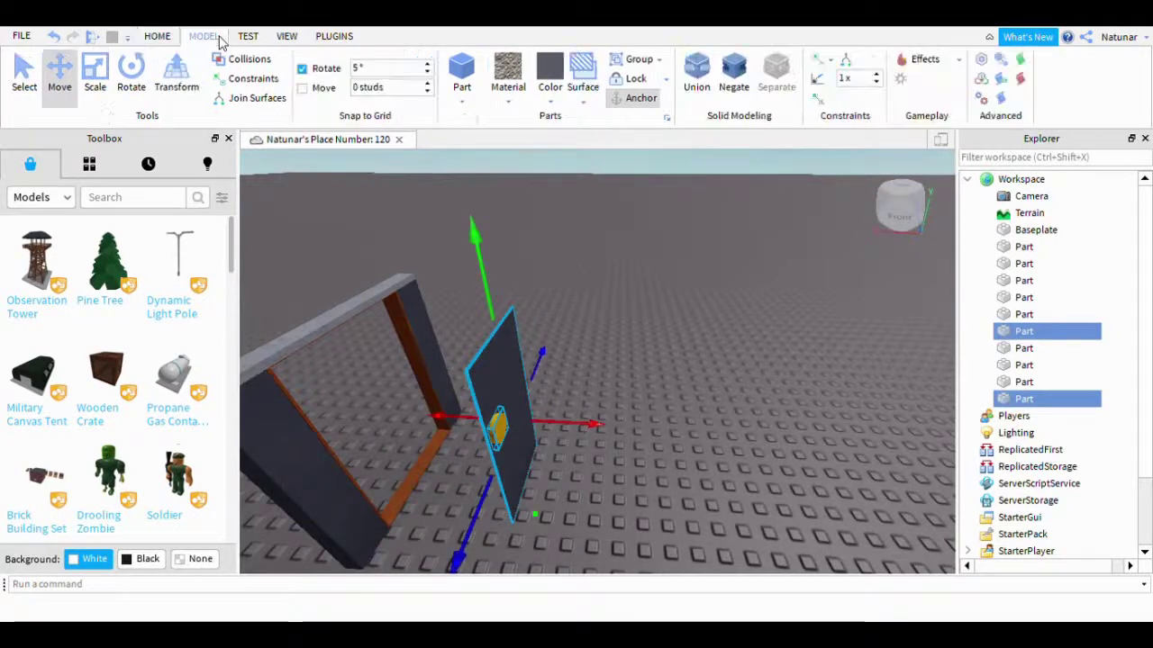
pyautogui.click(697, 77)
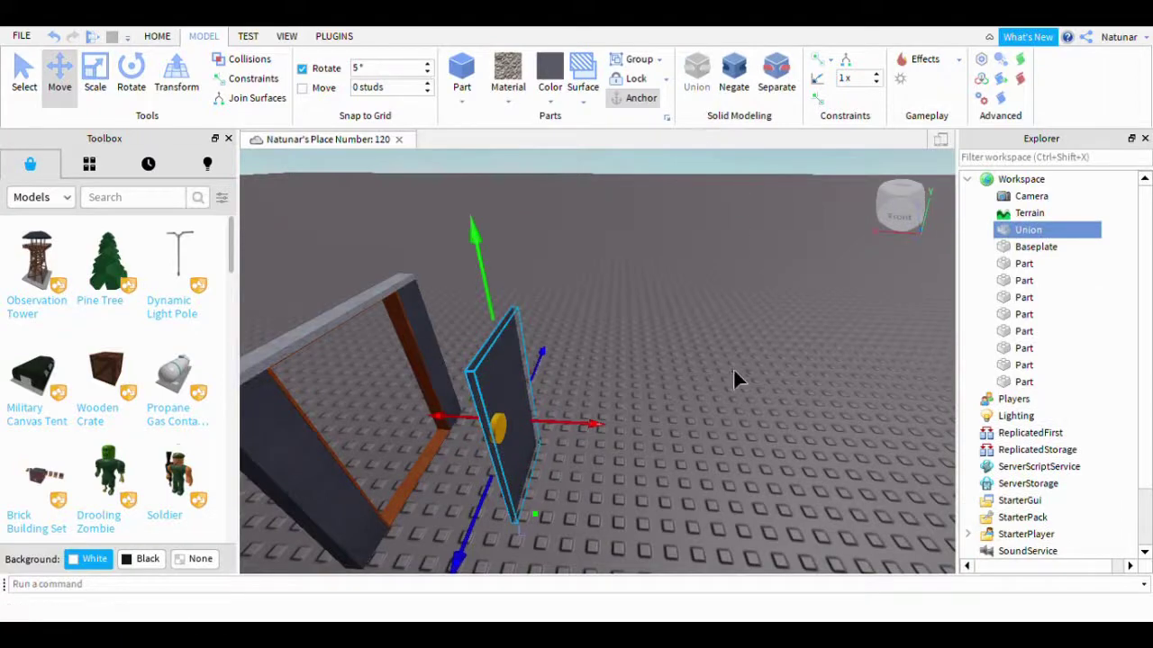
# Step: Move the unioned door with its knob back into the door frame
pyautogui.moveTo(650, 411); pyautogui.dragTo(671, 440, button='right')
pyautogui.scroll(3, 671, 440)
pyautogui.moveTo(712, 451); pyautogui.dragTo(535, 411)
pyautogui.moveTo(535, 411)
pyautogui.mouseDown(button='right')
pyautogui.moveTo(513, 399)
pyautogui.moveTo(525, 399)
pyautogui.moveTo(518, 410)
pyautogui.mouseUp(button='right')
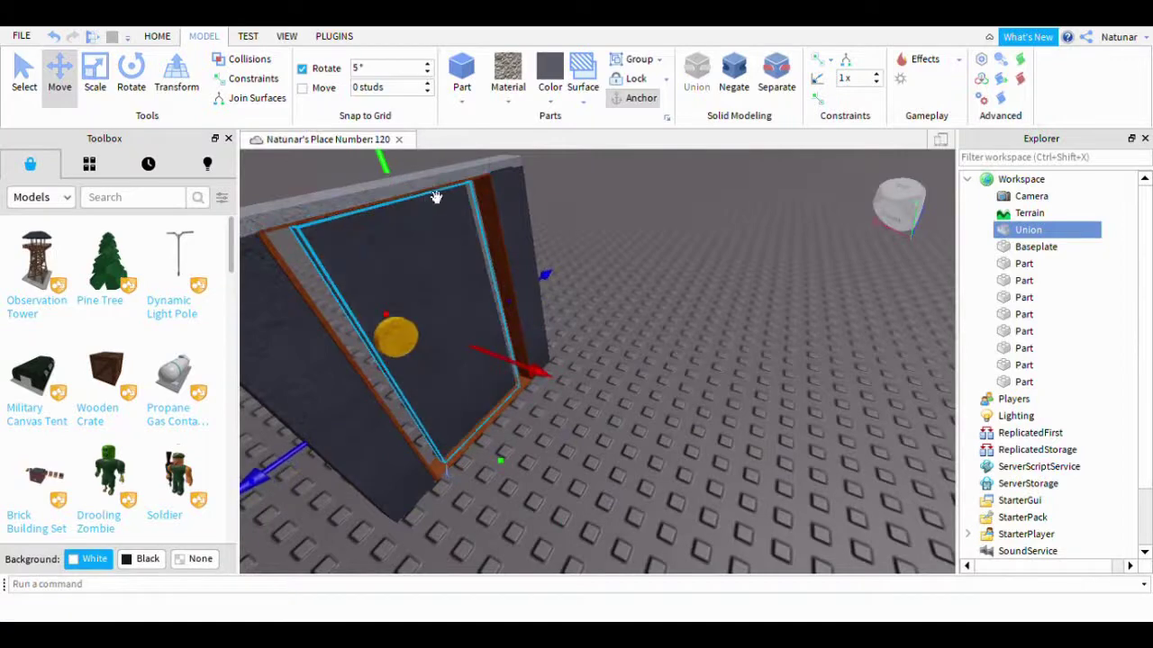
# Step: Undo the door's move into the frame and the union of the panel and knob
pyautogui.click(54, 37)
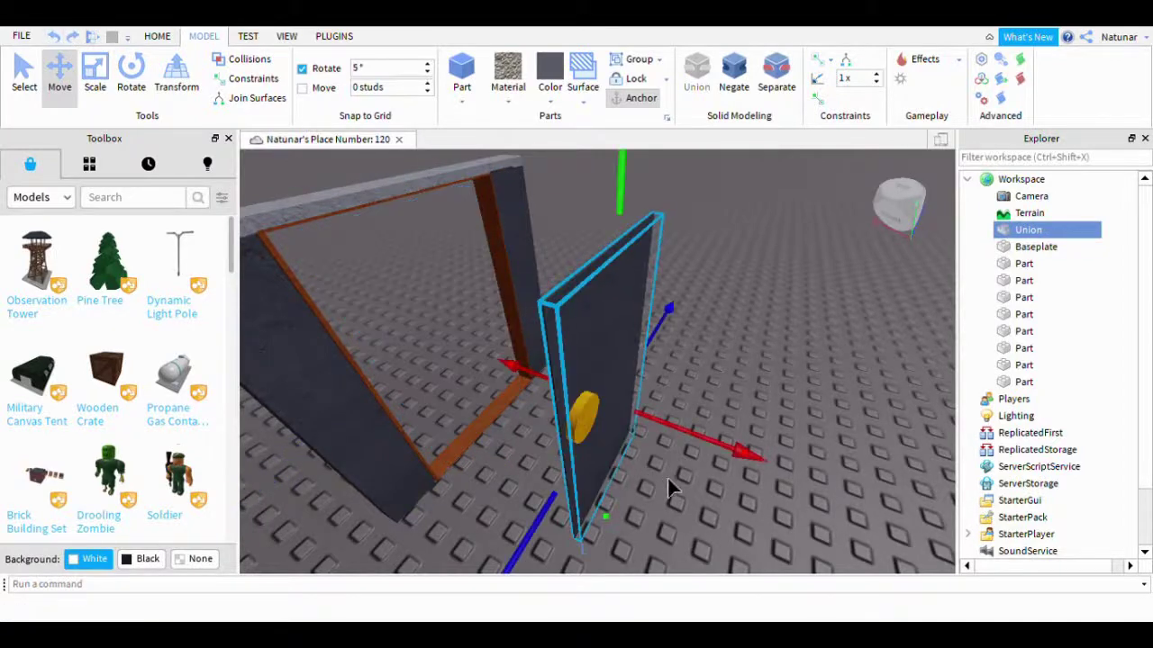
pyautogui.click(772, 404)
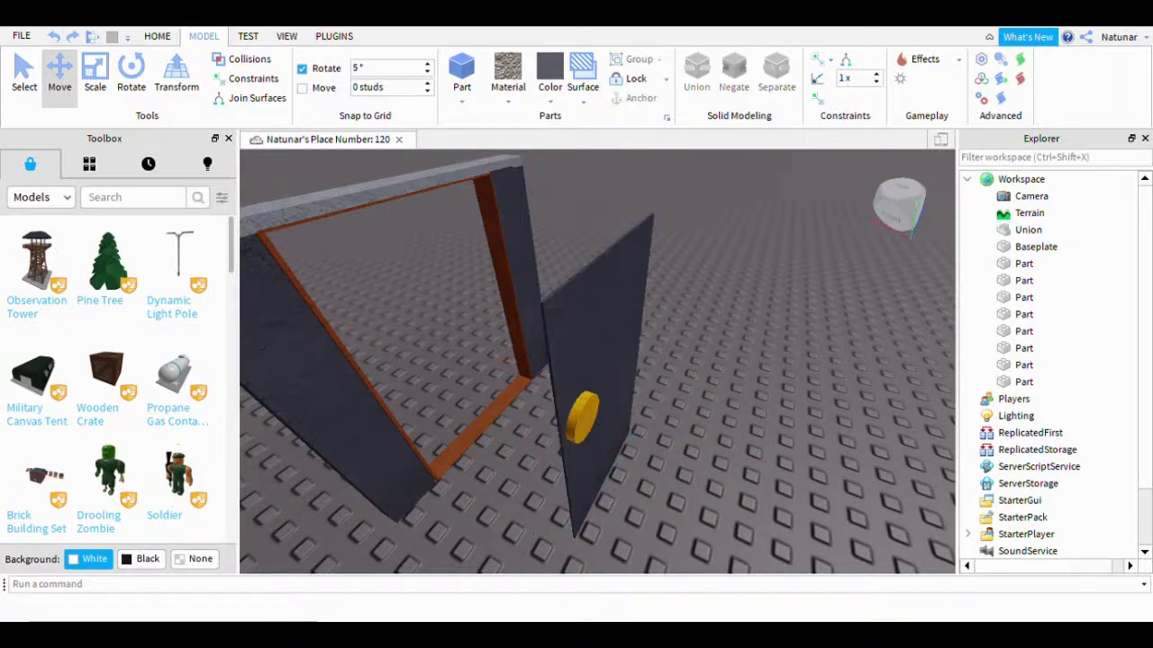
pyautogui.click(55, 39)
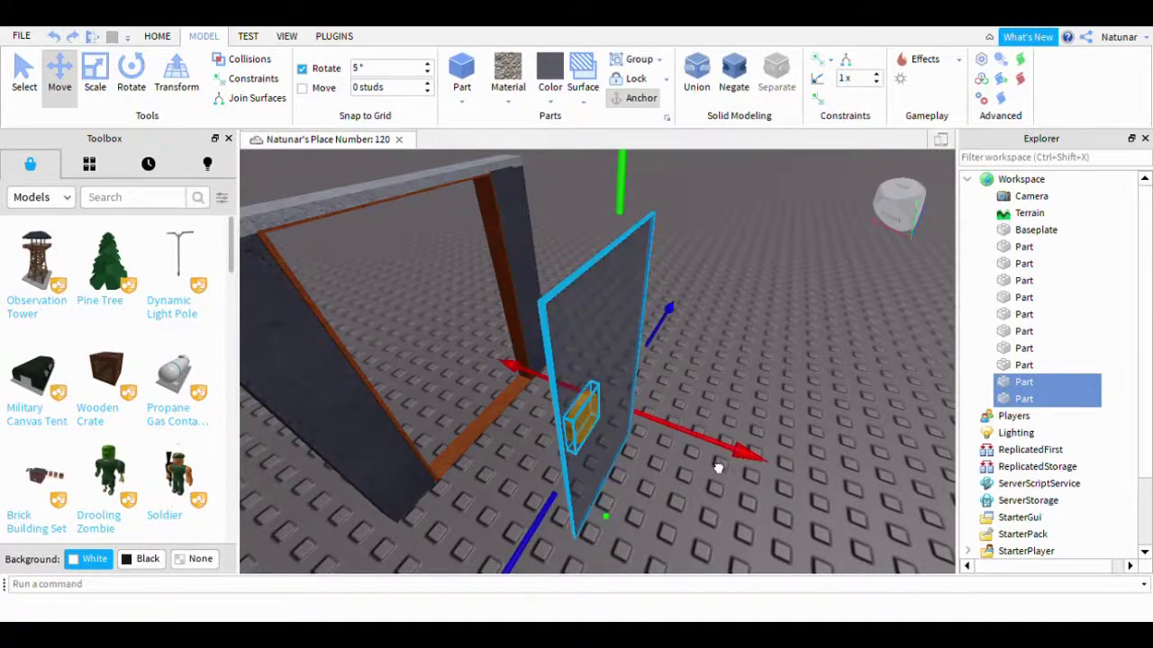
# Step: Move the separate dark grey panel and yellow knob together into the door frame
pyautogui.moveTo(715, 465); pyautogui.dragTo(515, 432)
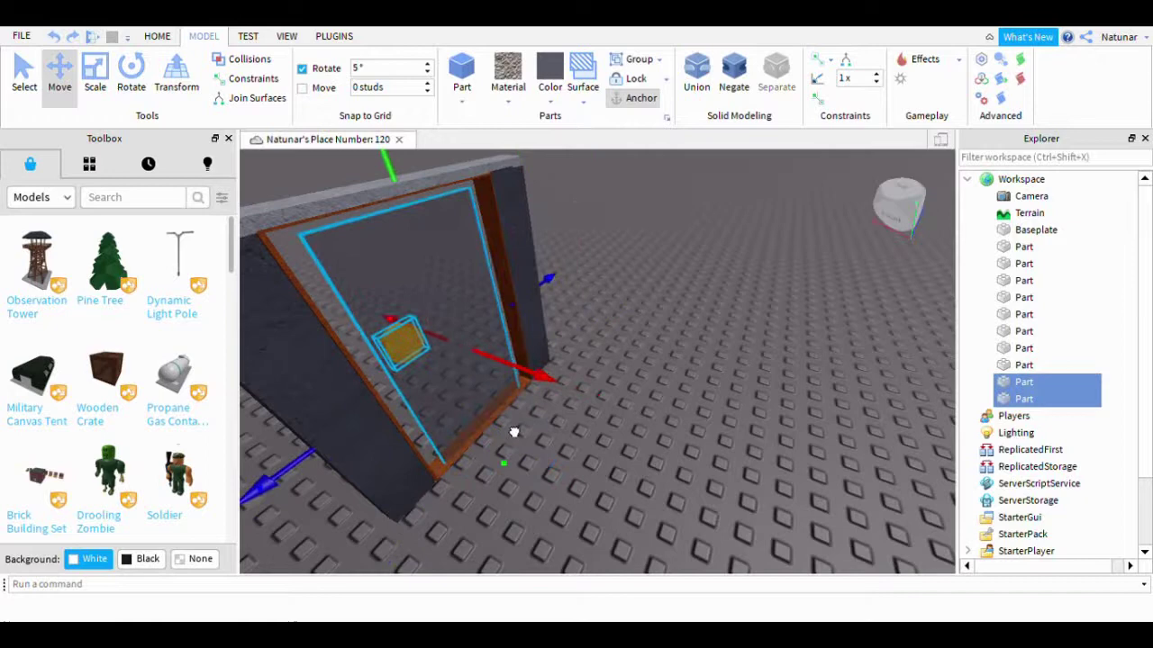
pyautogui.click(157, 38)
pyautogui.click(629, 526)
# Step: Scale the door panel wider on the side opposite the knob so it meets the jamb strip
pyautogui.click(452, 315)
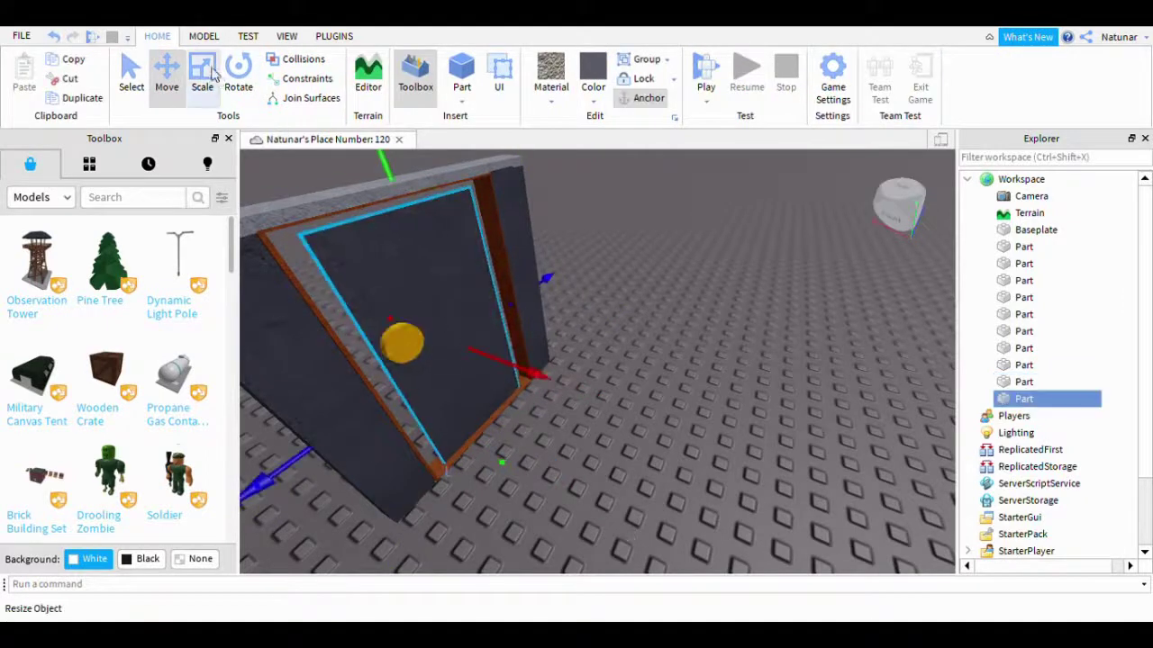
pyautogui.click(202, 76)
pyautogui.moveTo(387, 279); pyautogui.dragTo(703, 382, button='right')
pyautogui.moveTo(702, 382); pyautogui.dragTo(723, 386)
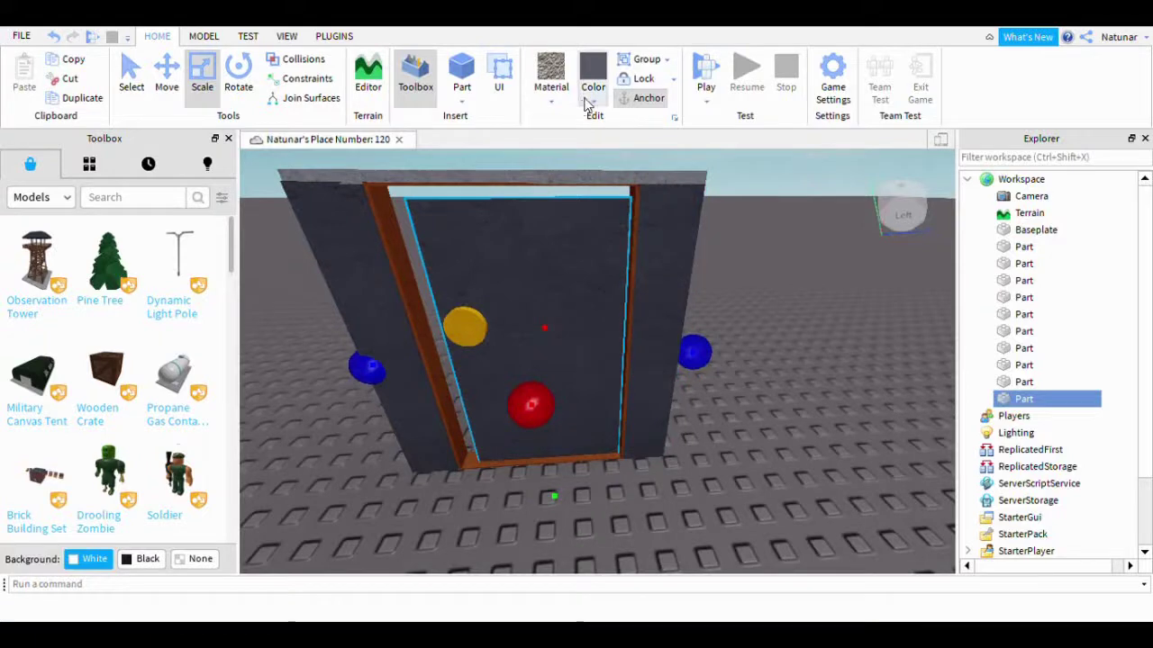
# Step: Change the door panel's colour to a lighter grey
pyautogui.click(788, 391)
pyautogui.moveTo(692, 352); pyautogui.dragTo(690, 351, button='right')
pyautogui.click(634, 204)
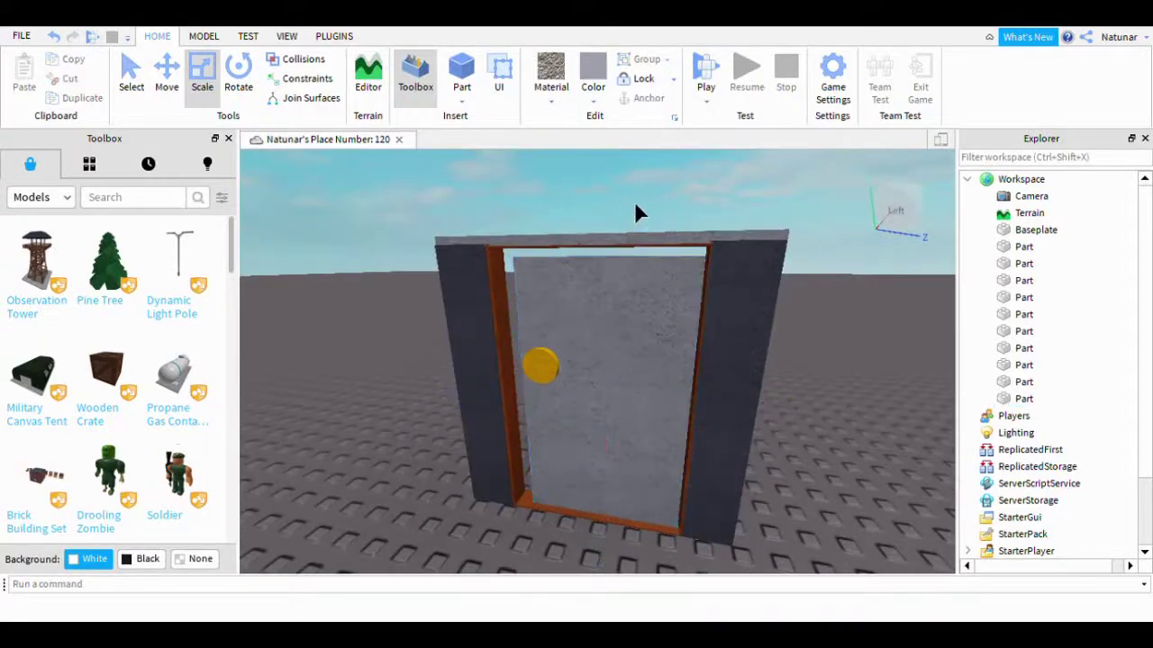
# Step: Recolour the door panel brown to match the jamb strips
pyautogui.click(661, 306)
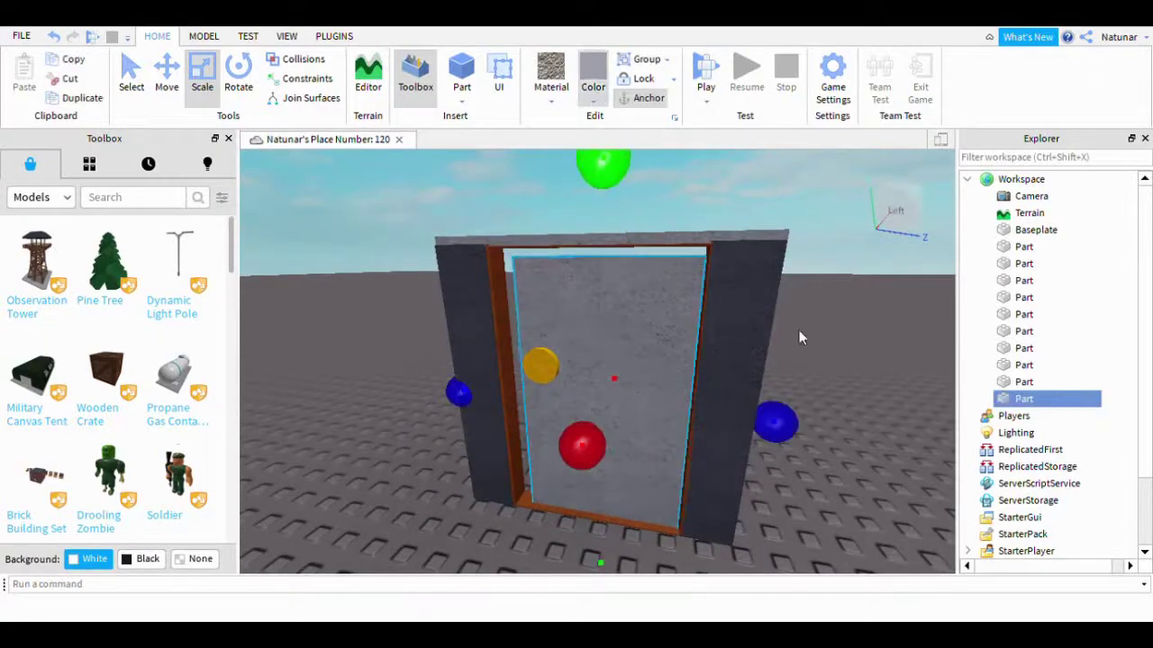
pyautogui.click(811, 359)
pyautogui.moveTo(639, 318); pyautogui.dragTo(639, 317, button='right')
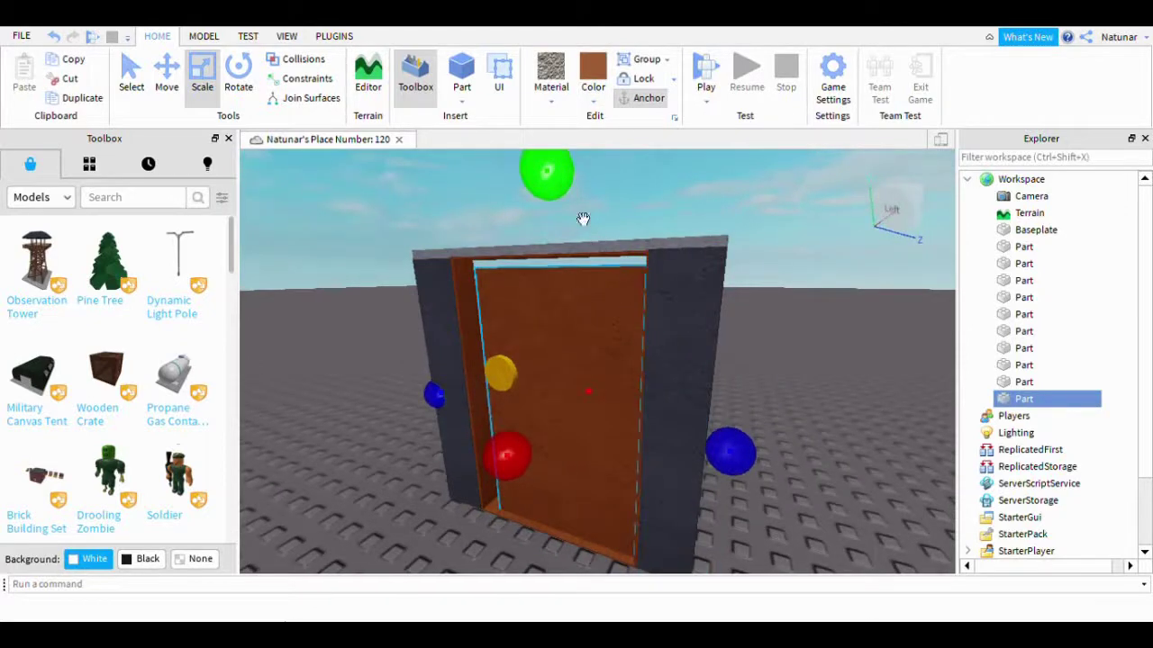
# Step: Scale the brown door panel up to the frame's header and wider on the knob side to meet the jamb strip
pyautogui.moveTo(583, 218); pyautogui.dragTo(597, 205)
pyautogui.press('a')
pyautogui.moveTo(599, 267); pyautogui.dragTo(600, 268, button='right')
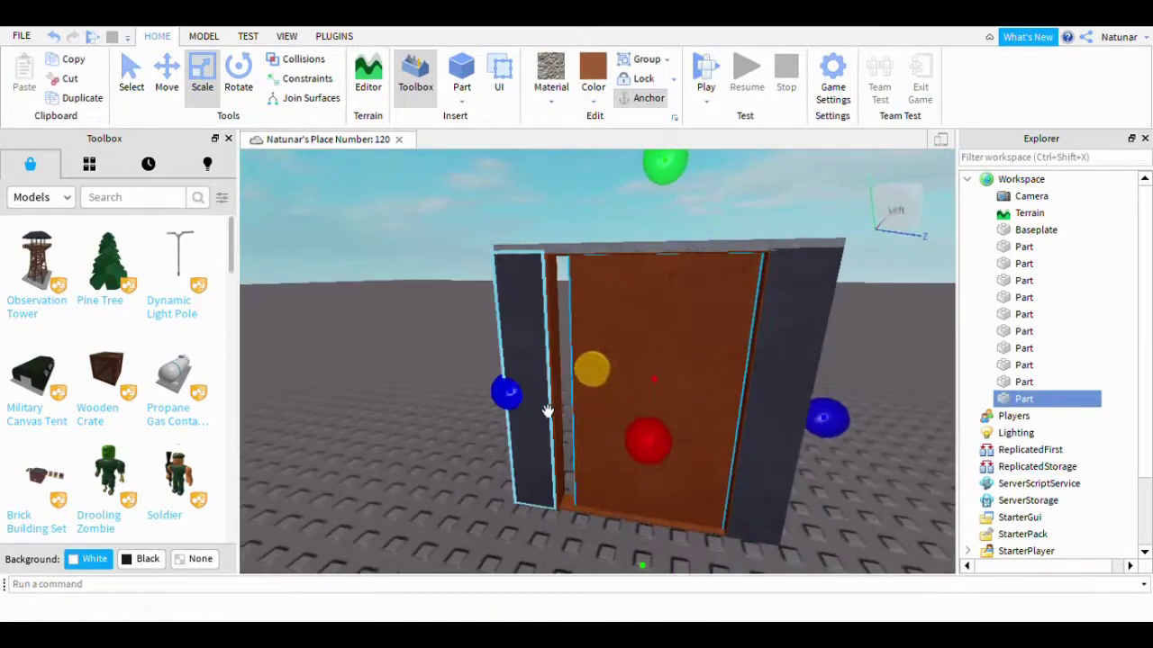
pyautogui.moveTo(531, 425); pyautogui.dragTo(520, 442)
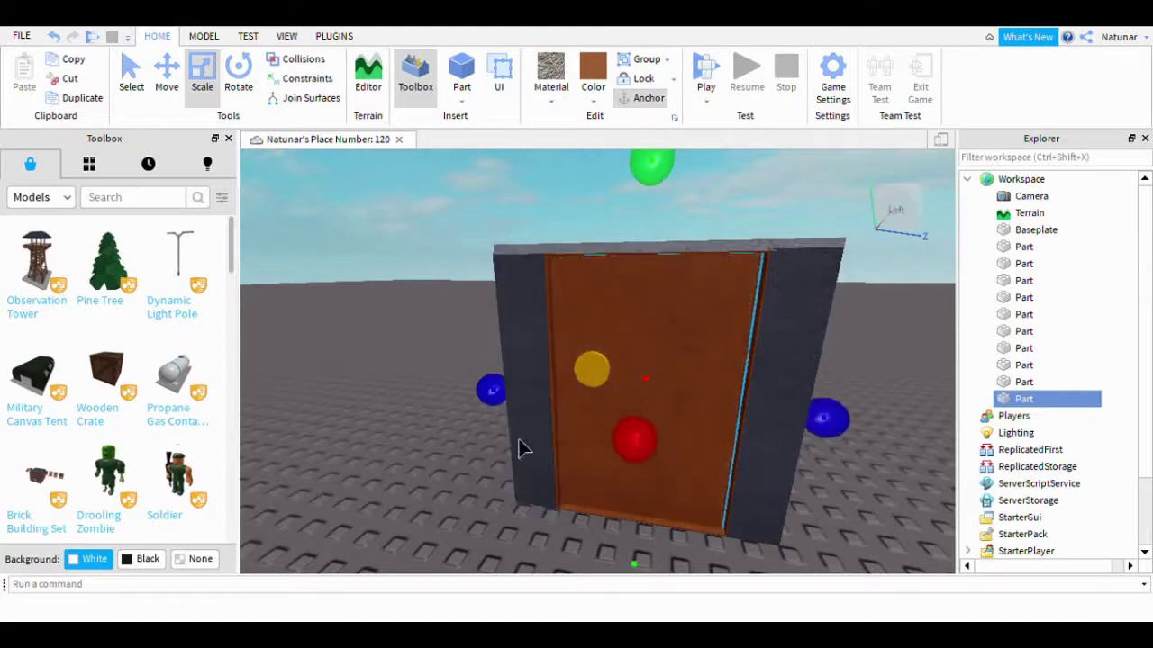
# Step: Fine-tune the door panel's width at both side edges so it sits flush between the jamb strips
pyautogui.press('d')
pyautogui.press('a')
pyautogui.press('d')
pyautogui.press('w')
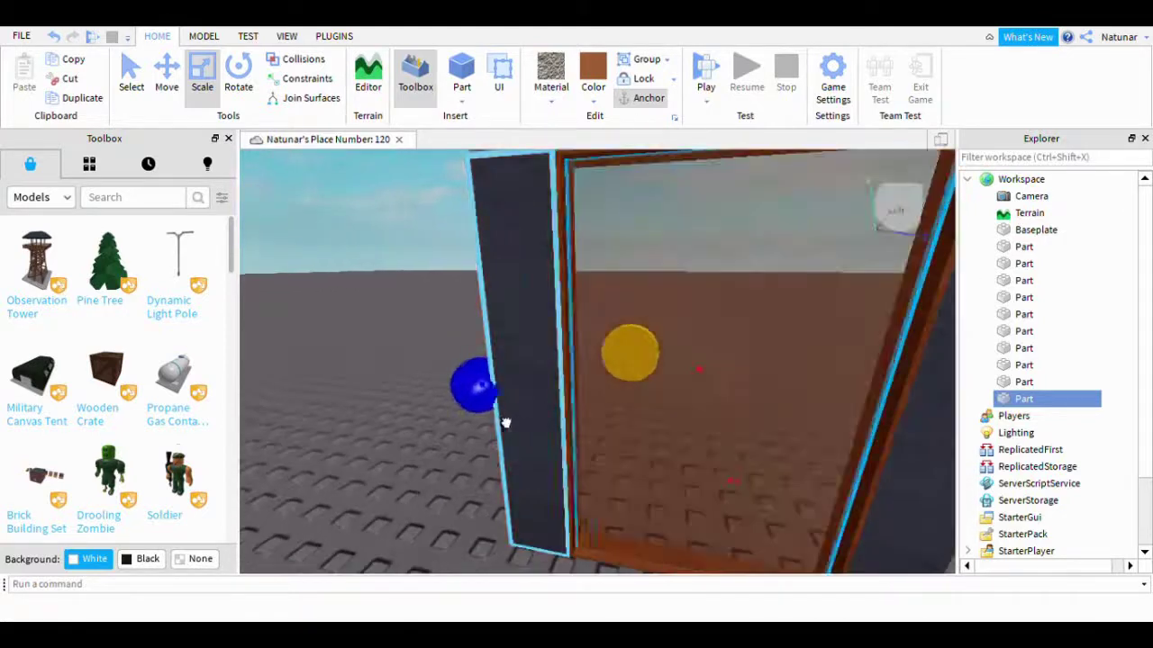
pyautogui.moveTo(507, 424); pyautogui.dragTo(544, 447, button='right')
pyautogui.moveTo(544, 447); pyautogui.dragTo(535, 457)
pyautogui.moveTo(535, 457); pyautogui.dragTo(611, 430, button='right')
pyautogui.moveTo(625, 401); pyautogui.dragTo(642, 404)
pyautogui.scroll(-4, 714, 531)
pyautogui.moveTo(714, 531); pyautogui.dragTo(722, 518, button='right')
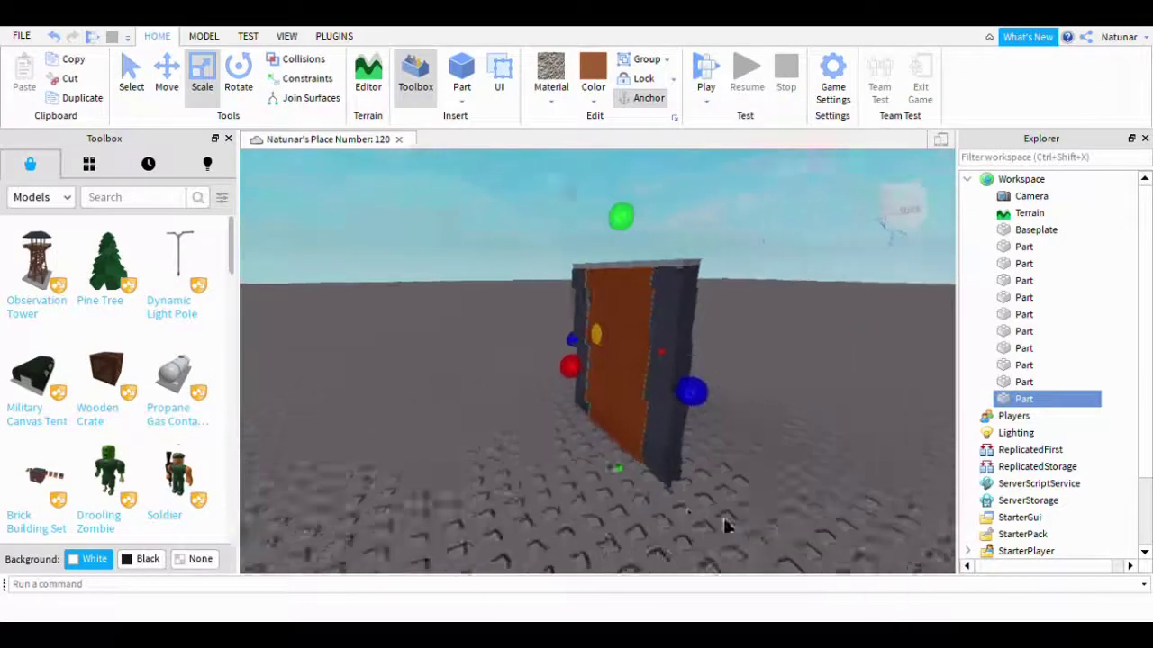
pyautogui.click(643, 541)
pyautogui.moveTo(643, 541); pyautogui.dragTo(638, 510, button='right')
# Step: Move the yellow knob slightly outward so it protrudes from the door panel's face
pyautogui.scroll(4, 639, 510)
pyautogui.scroll(3, 470, 356)
pyautogui.click(368, 315)
pyautogui.scroll(-4, 437, 363)
pyautogui.moveTo(438, 363); pyautogui.dragTo(410, 371, button='right')
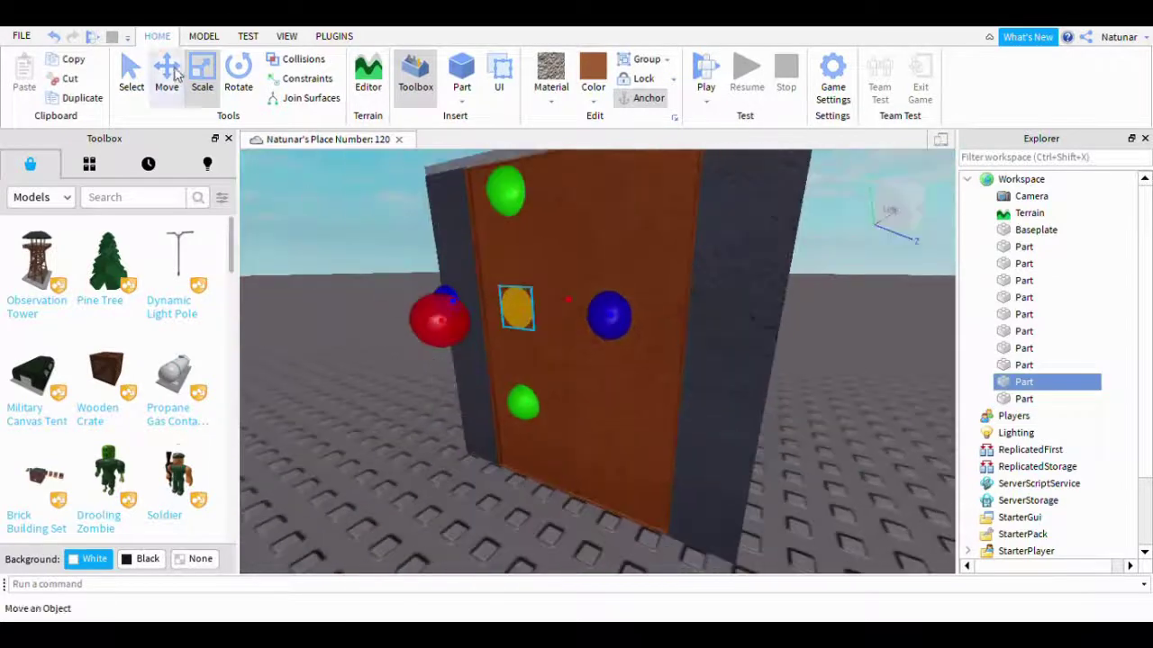
pyautogui.click(164, 81)
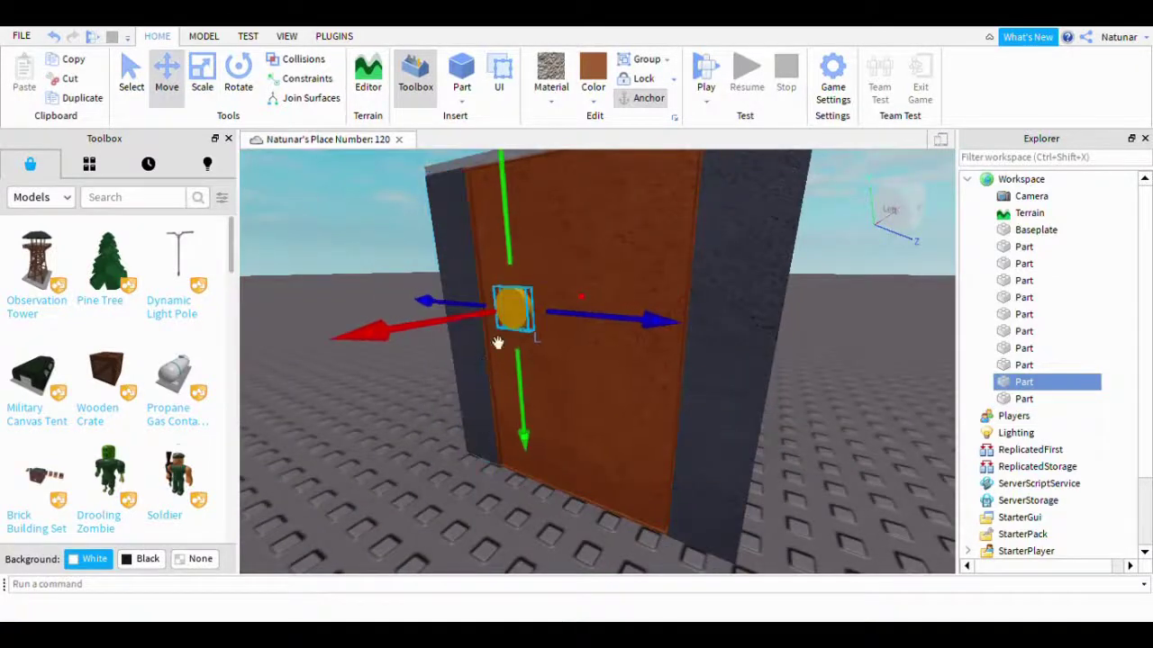
# Step: Scale the door panel's thickness slightly on the face that carries the knob
pyautogui.click(496, 286)
pyautogui.hotkey('ctrl', '3')
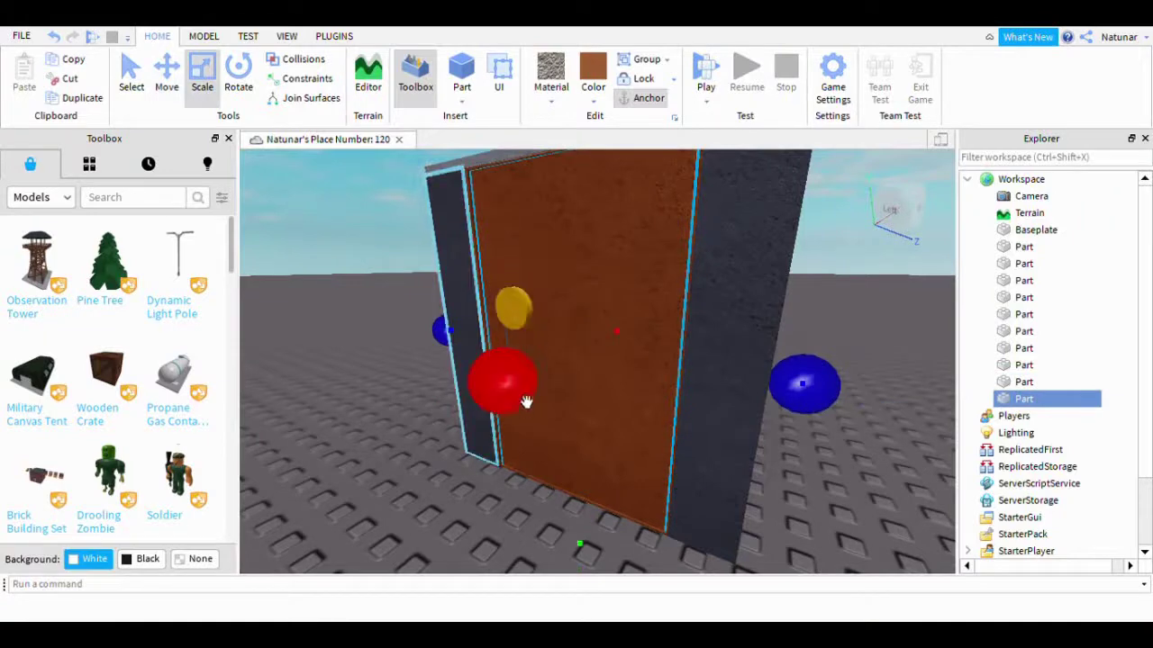
pyautogui.moveTo(528, 399); pyautogui.dragTo(524, 411)
pyautogui.click(579, 541)
# Step: Examine the fit of the door panel and knob in the frame from several angles
pyautogui.scroll(-3, 597, 537)
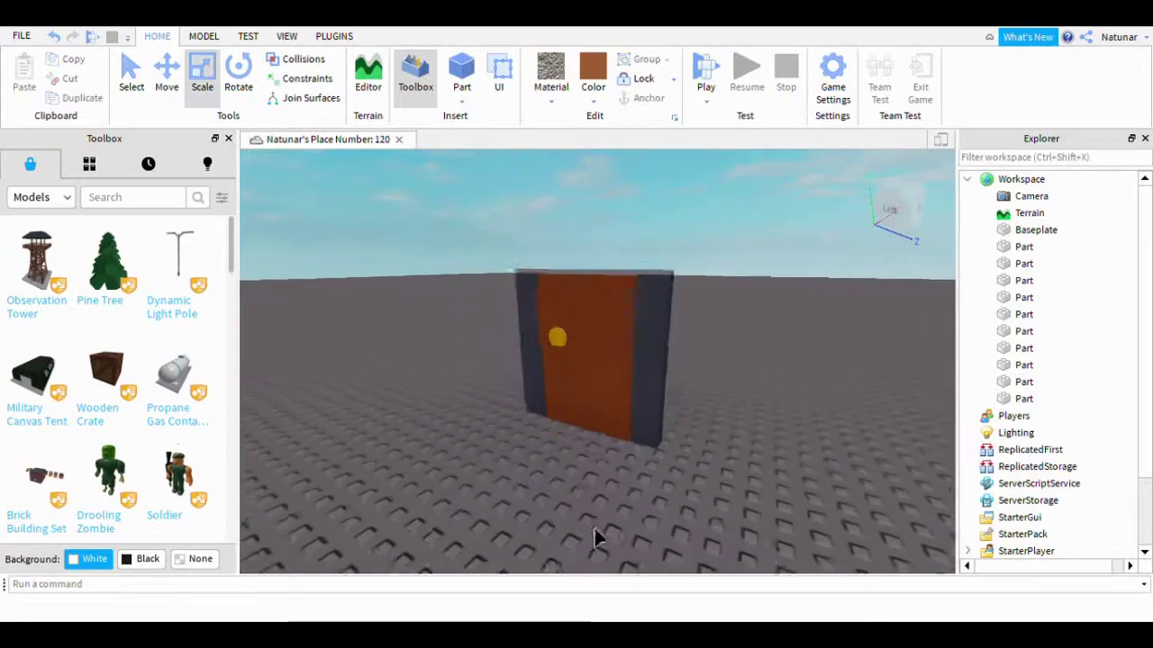
pyautogui.moveTo(597, 537); pyautogui.dragTo(604, 538, button='right')
pyautogui.click(584, 457)
pyautogui.scroll(2, 621, 482)
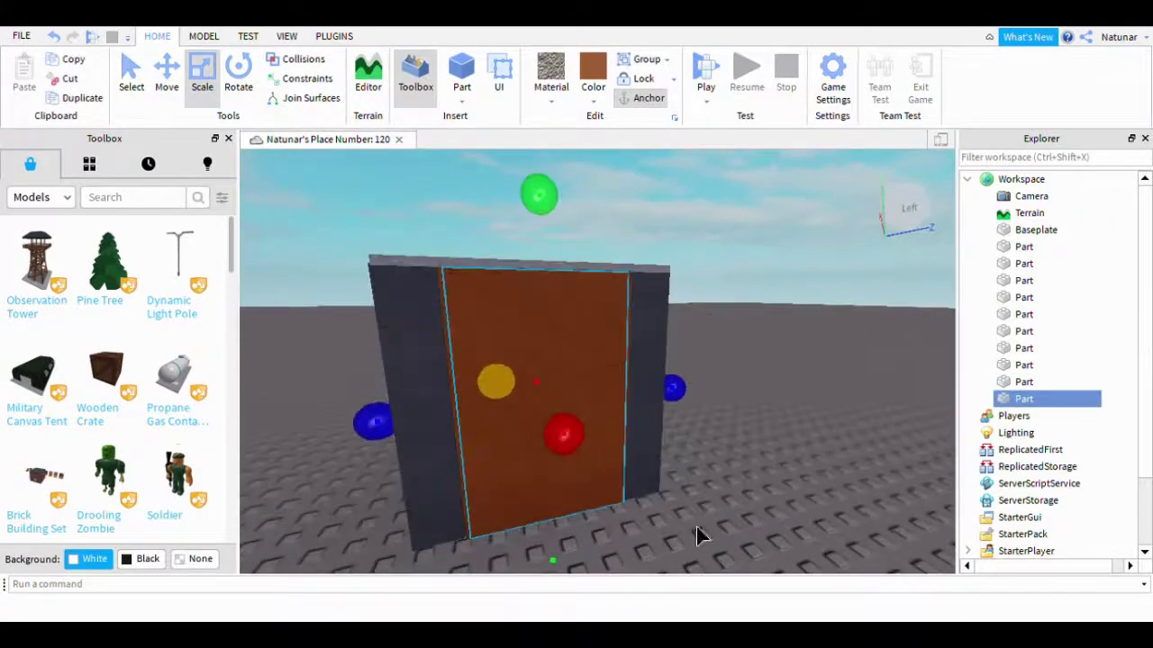
pyautogui.click(641, 523)
pyautogui.scroll(-1, 469, 423)
pyautogui.moveTo(577, 441); pyautogui.dragTo(588, 446, button='right')
pyautogui.scroll(2, 587, 441)
pyautogui.scroll(-3, 622, 464)
pyautogui.moveTo(600, 333); pyautogui.dragTo(616, 408)
pyautogui.press('d')
pyautogui.moveTo(616, 409); pyautogui.dragTo(614, 411, button='right')
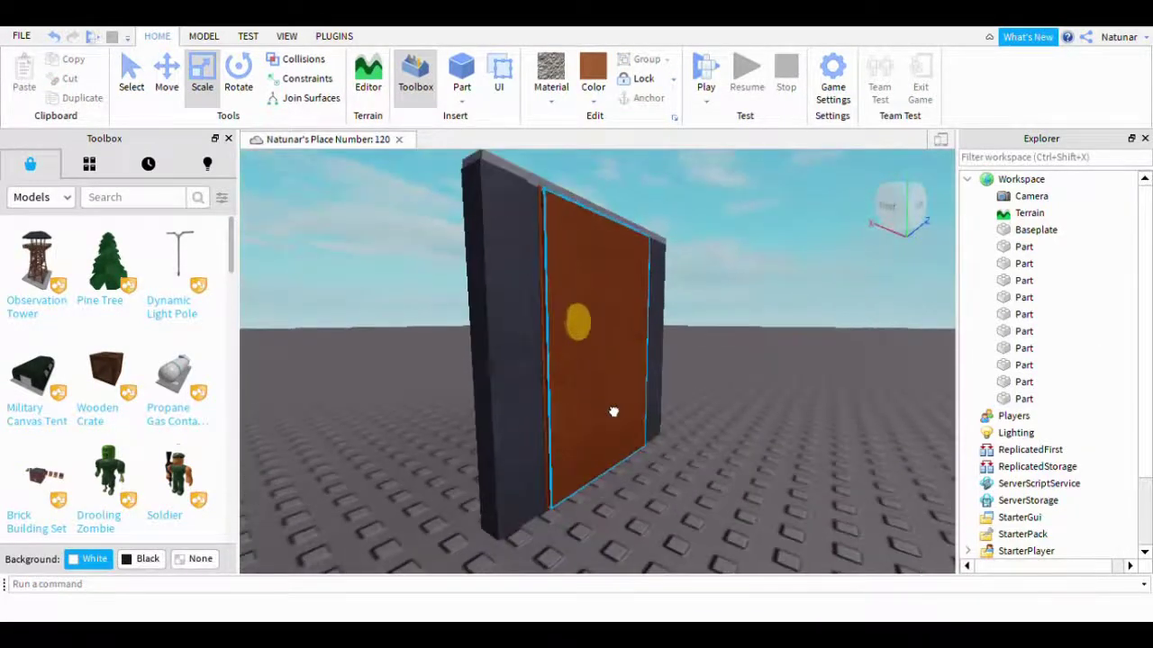
# Step: Move the brown door panel straight out of the frame, leaving the knob in place
pyautogui.click(614, 411)
pyautogui.click(167, 72)
pyautogui.moveTo(677, 373); pyautogui.dragTo(734, 407)
pyautogui.moveTo(605, 416); pyautogui.dragTo(604, 416, button='right')
pyautogui.press('a')
# Step: Move the yellow knob out onto the outer face of the displaced door panel
pyautogui.click(608, 325)
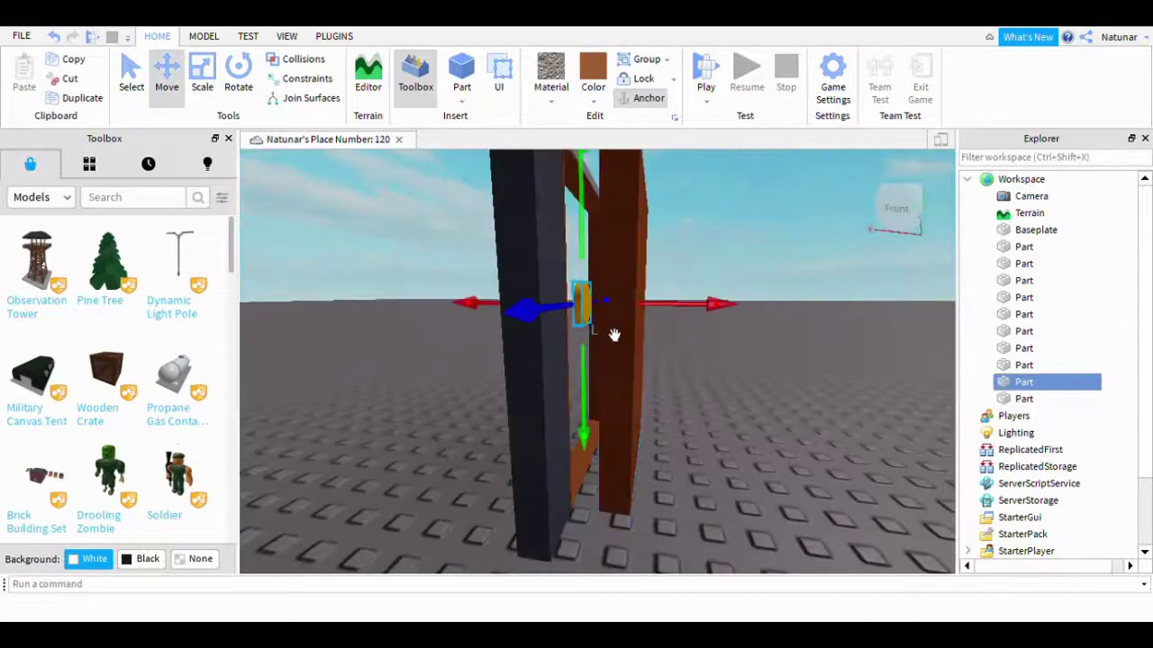
pyautogui.press('d')
pyautogui.moveTo(504, 328); pyautogui.dragTo(562, 358)
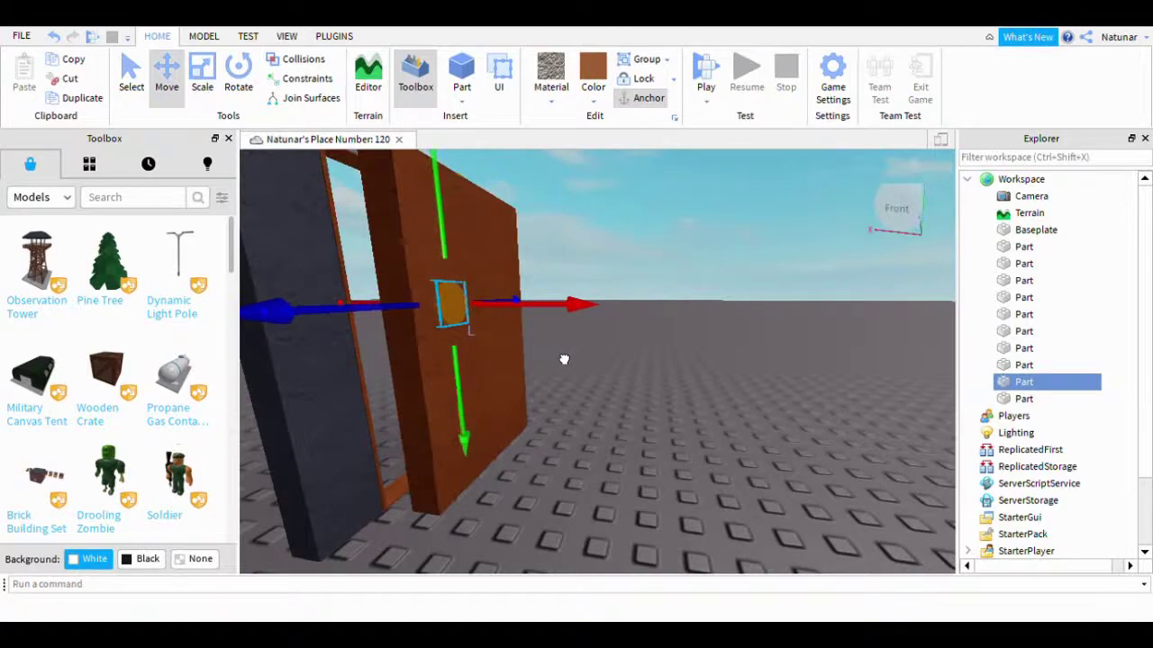
# Step: Select the door panel and knob together and join them with Union
pyautogui.click(592, 498)
pyautogui.scroll(-5, 593, 498)
pyautogui.moveTo(593, 498); pyautogui.dragTo(597, 481, button='right')
pyautogui.scroll(4, 596, 474)
pyautogui.scroll(-4, 594, 432)
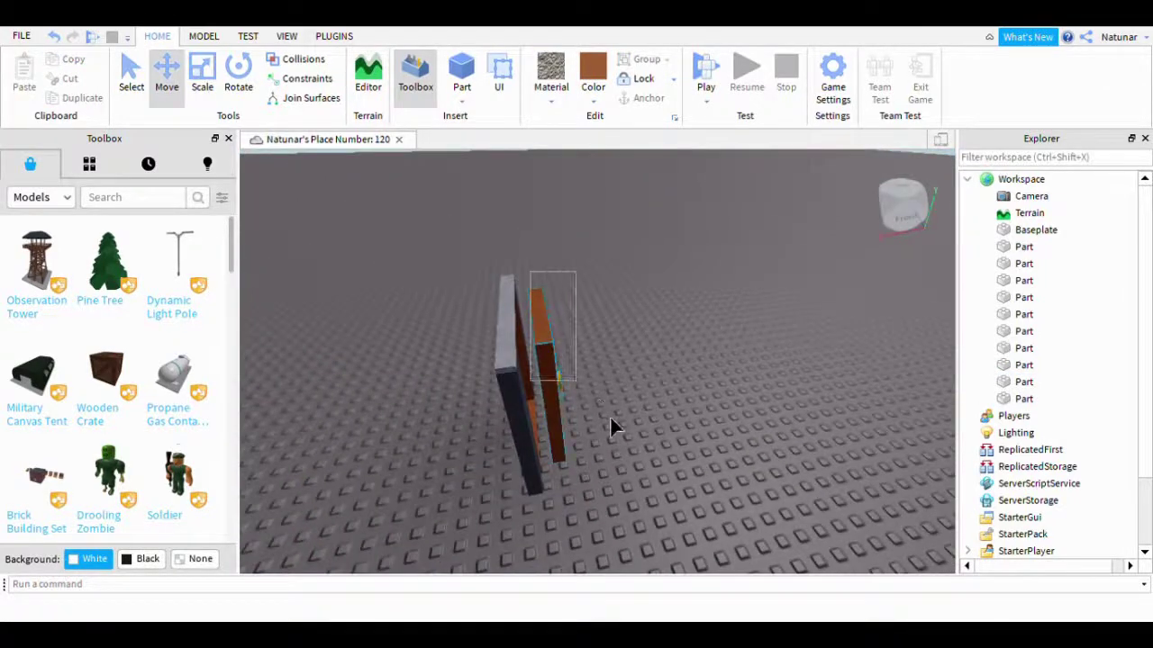
pyautogui.moveTo(610, 415); pyautogui.dragTo(663, 483)
pyautogui.click(635, 444)
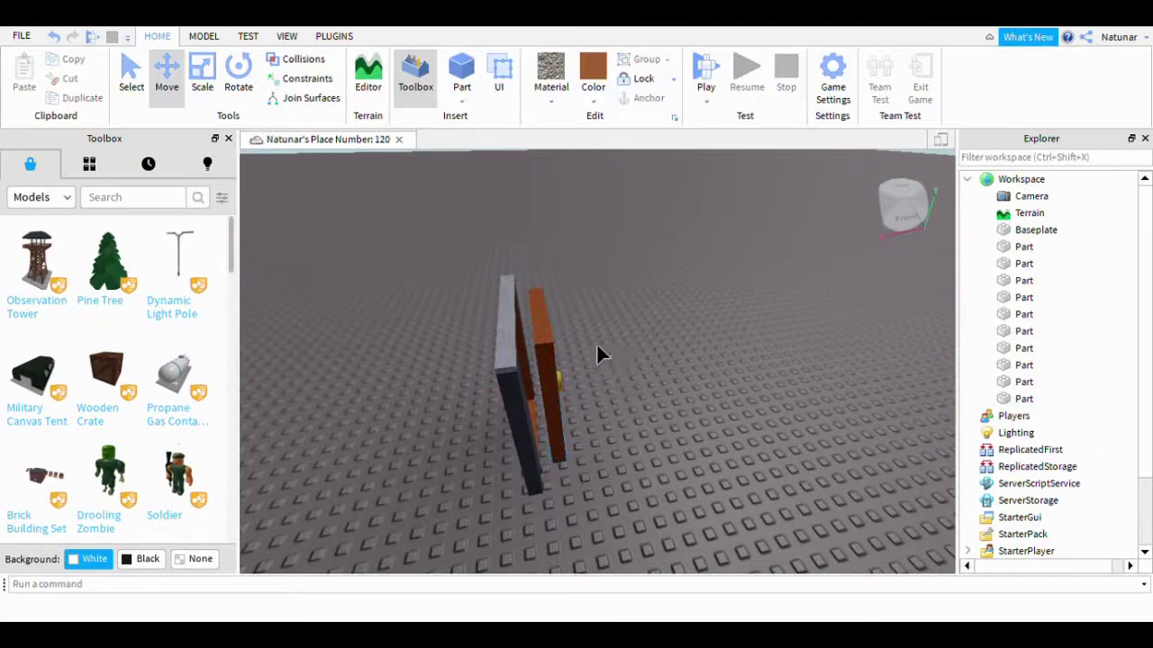
pyautogui.moveTo(593, 353); pyautogui.dragTo(690, 481)
pyautogui.moveTo(690, 481); pyautogui.dragTo(674, 477, button='right')
pyautogui.scroll(2, 674, 466)
pyautogui.click(203, 36)
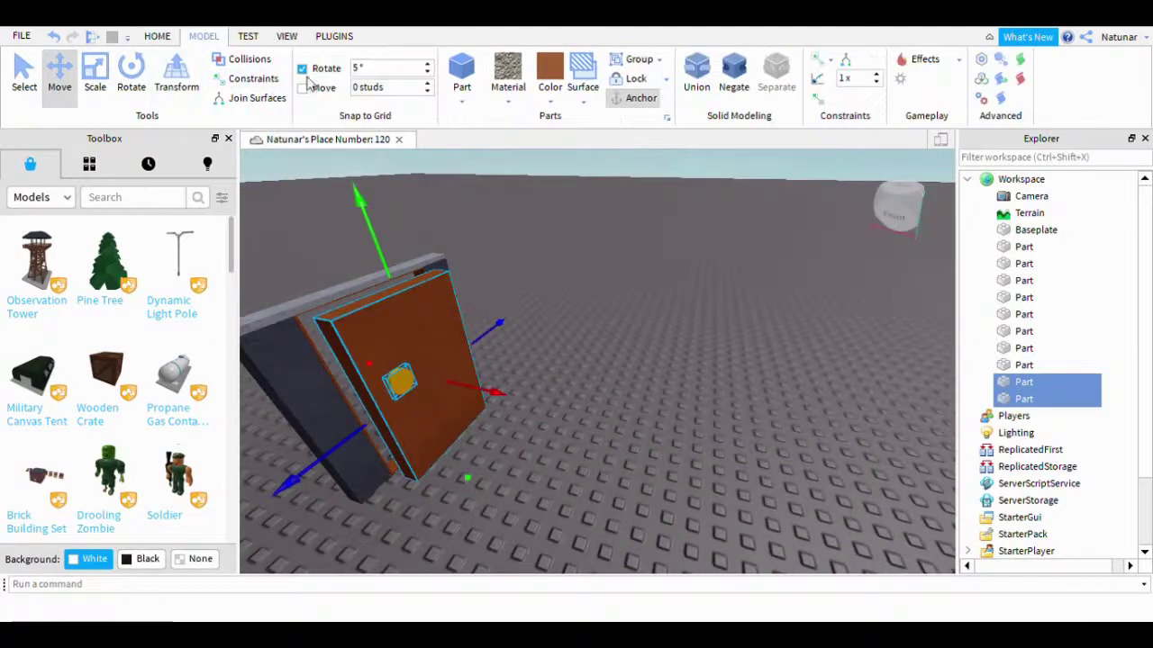
pyautogui.click(697, 74)
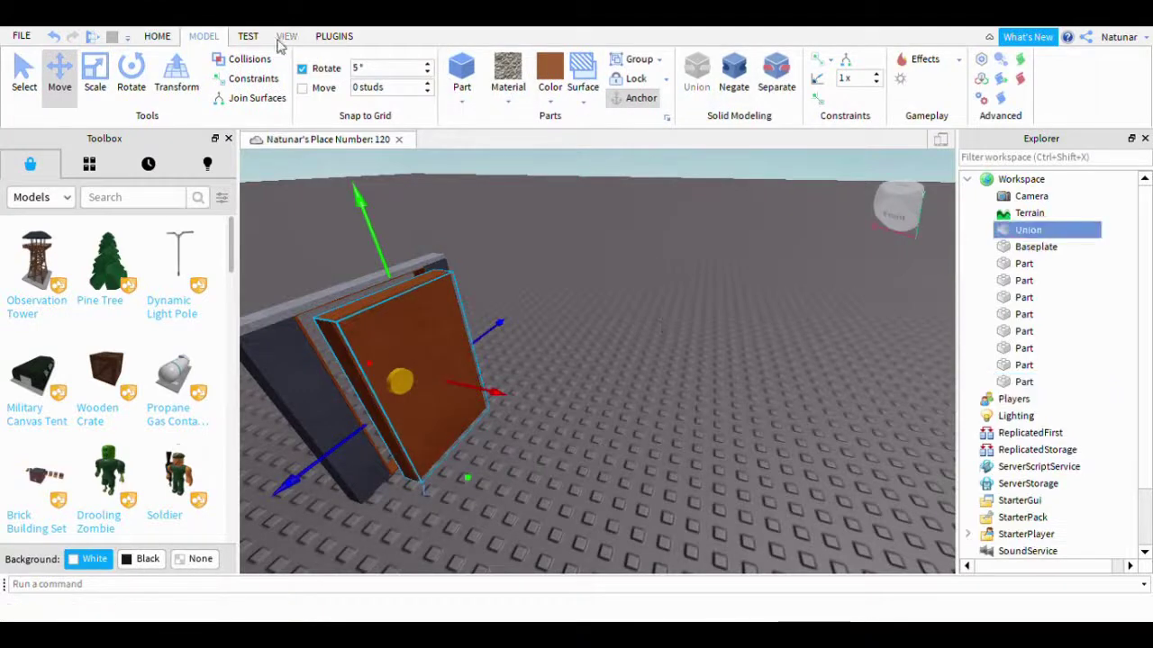
# Step: Move the unioned door with its knob back into the frame opening
pyautogui.click(156, 37)
pyautogui.moveTo(590, 373); pyautogui.dragTo(591, 391, button='right')
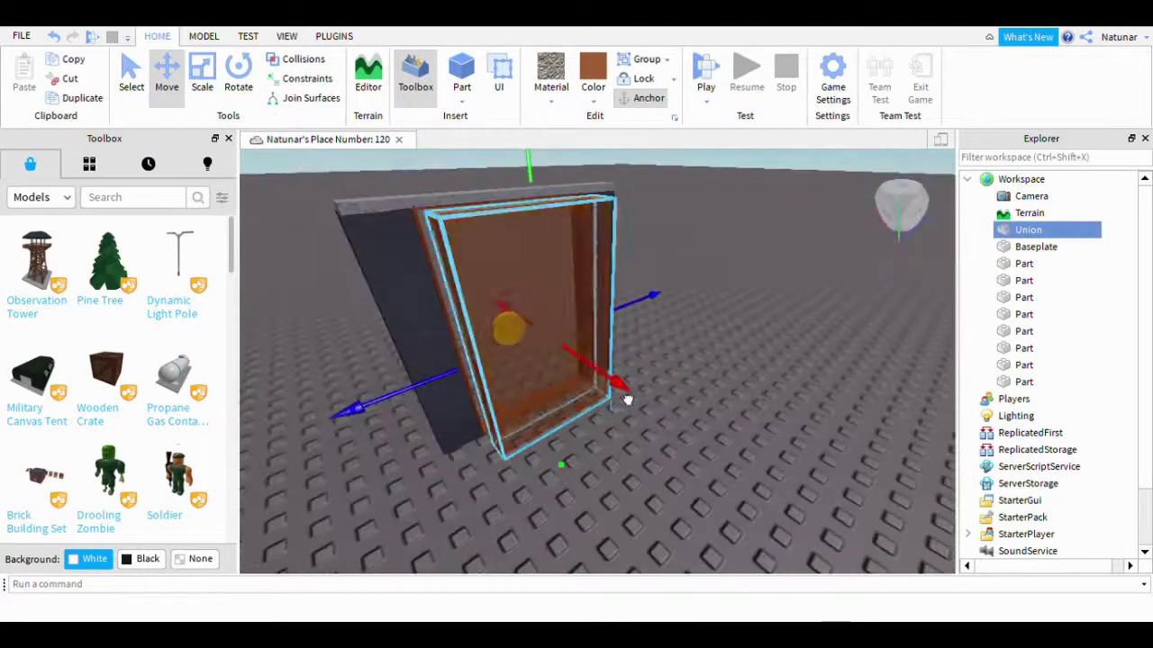
pyautogui.moveTo(576, 404); pyautogui.dragTo(569, 404)
pyautogui.click(698, 515)
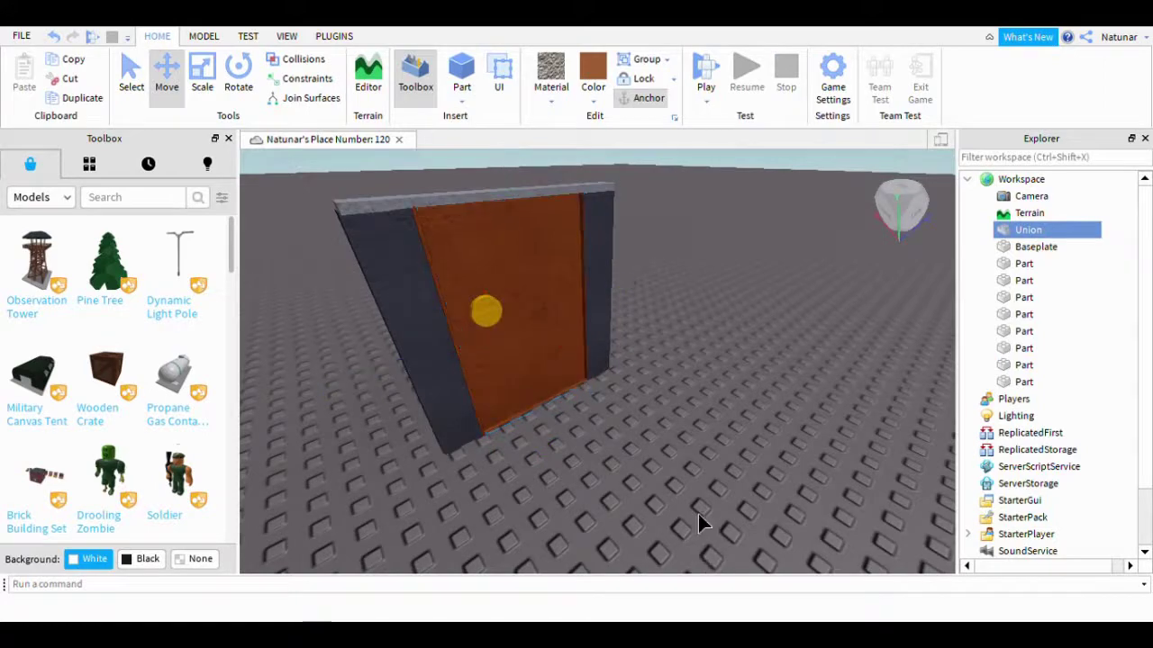
pyautogui.moveTo(698, 515); pyautogui.dragTo(712, 367, button='right')
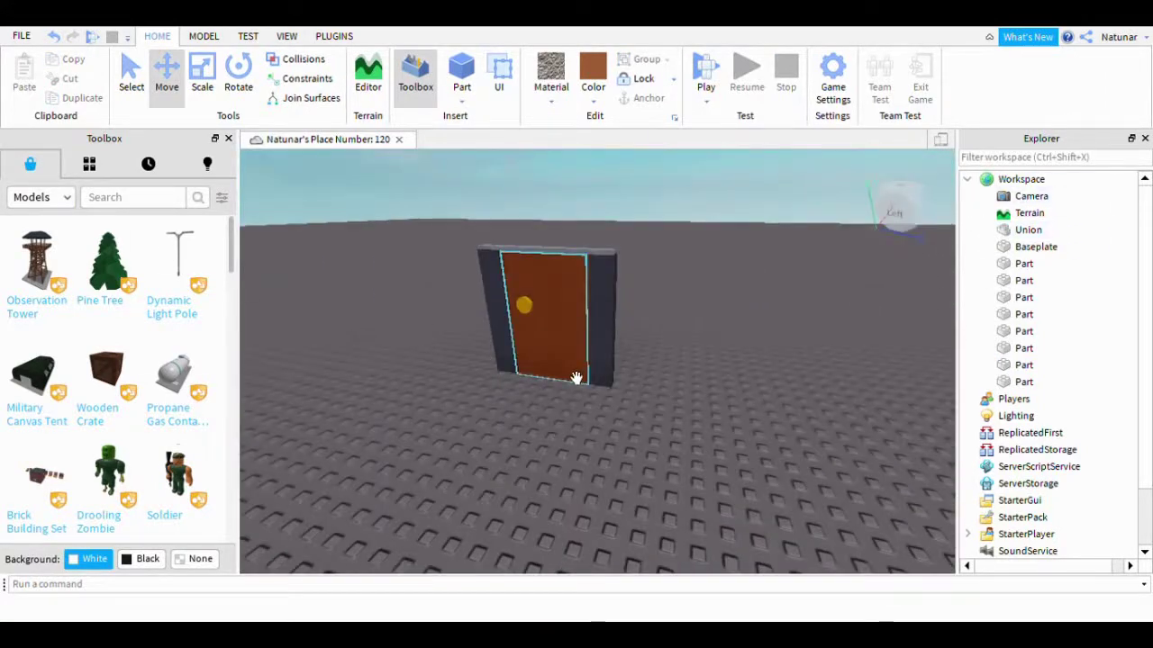
# Step: Rename the door union as Door1 and insert a Script into it
pyautogui.scroll(5, 576, 377)
pyautogui.click(584, 354)
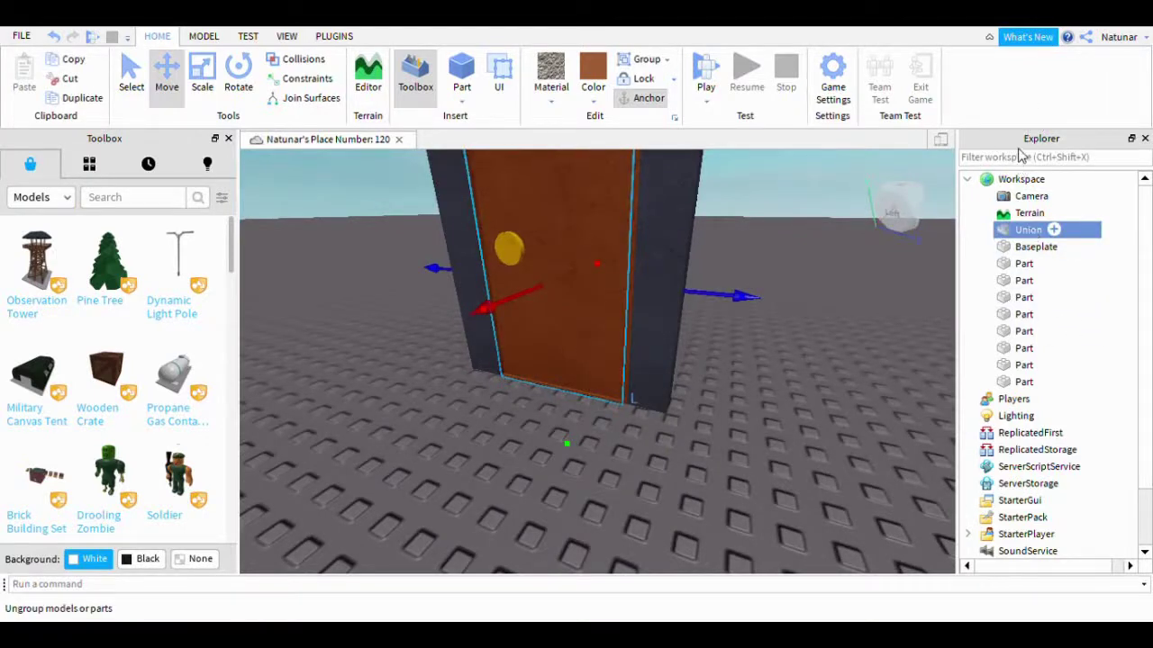
pyautogui.click(874, 374)
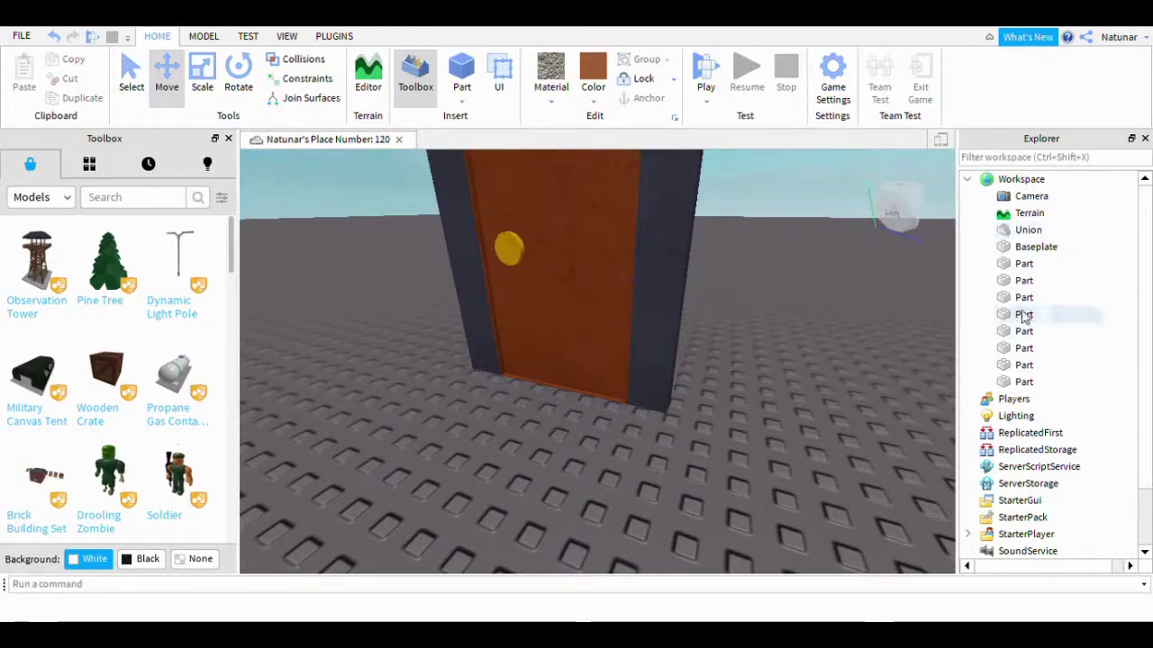
pyautogui.click(1031, 232)
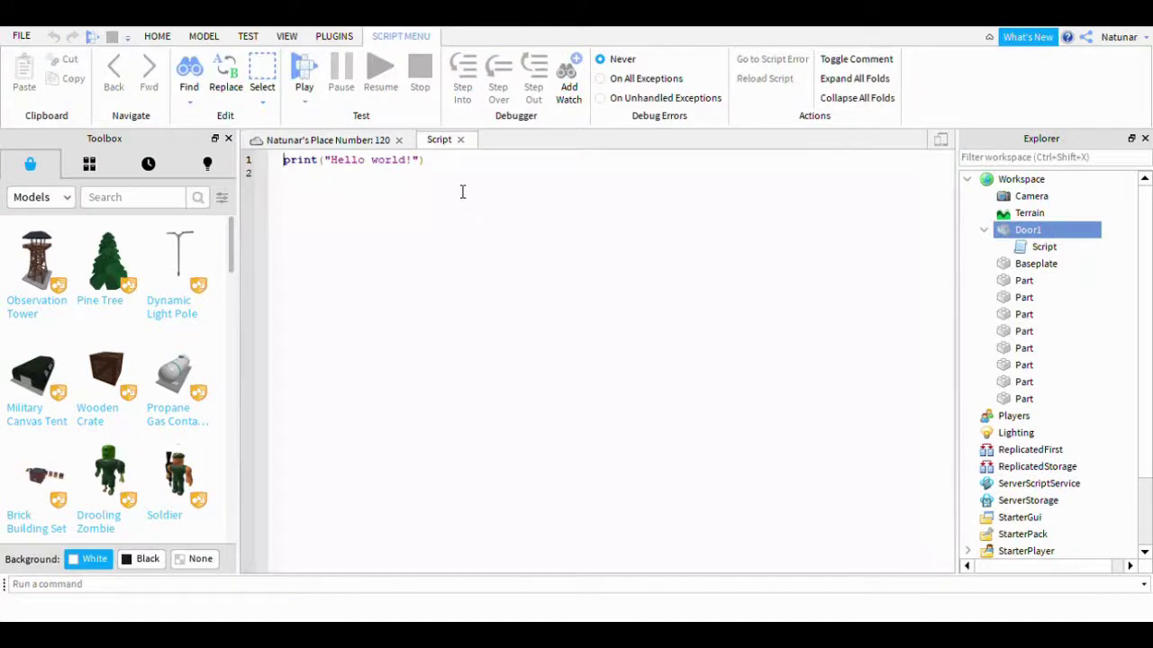
# Step: Close the script editor and add a ClickDetector to Door1
pyautogui.click(461, 141)
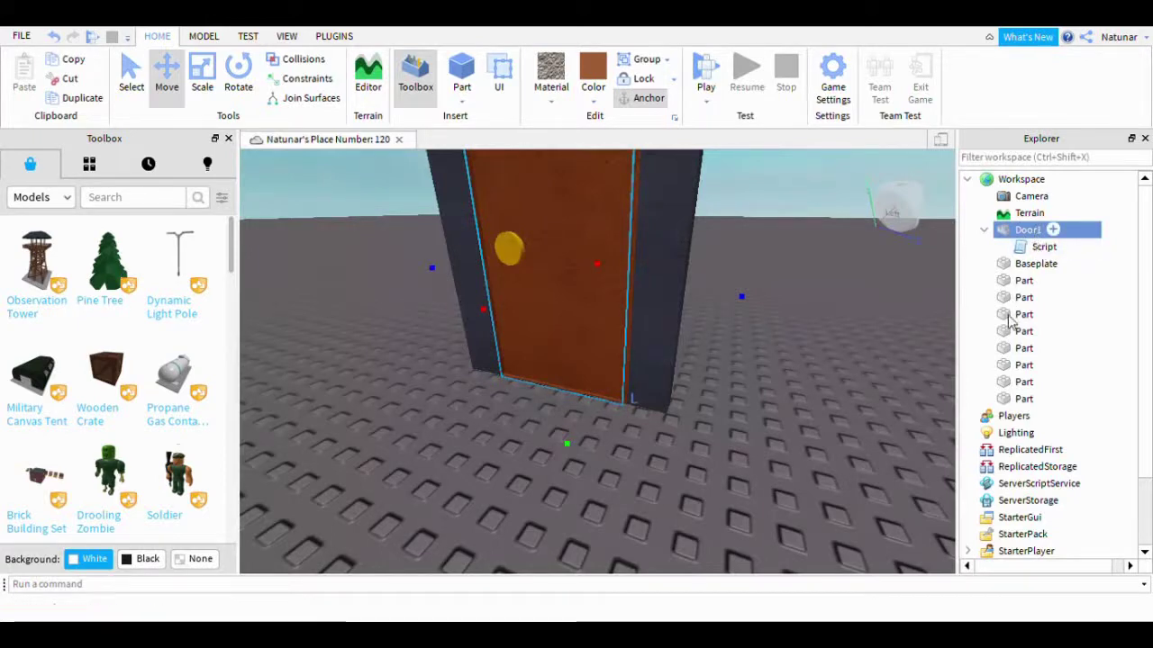
pyautogui.click(1043, 369)
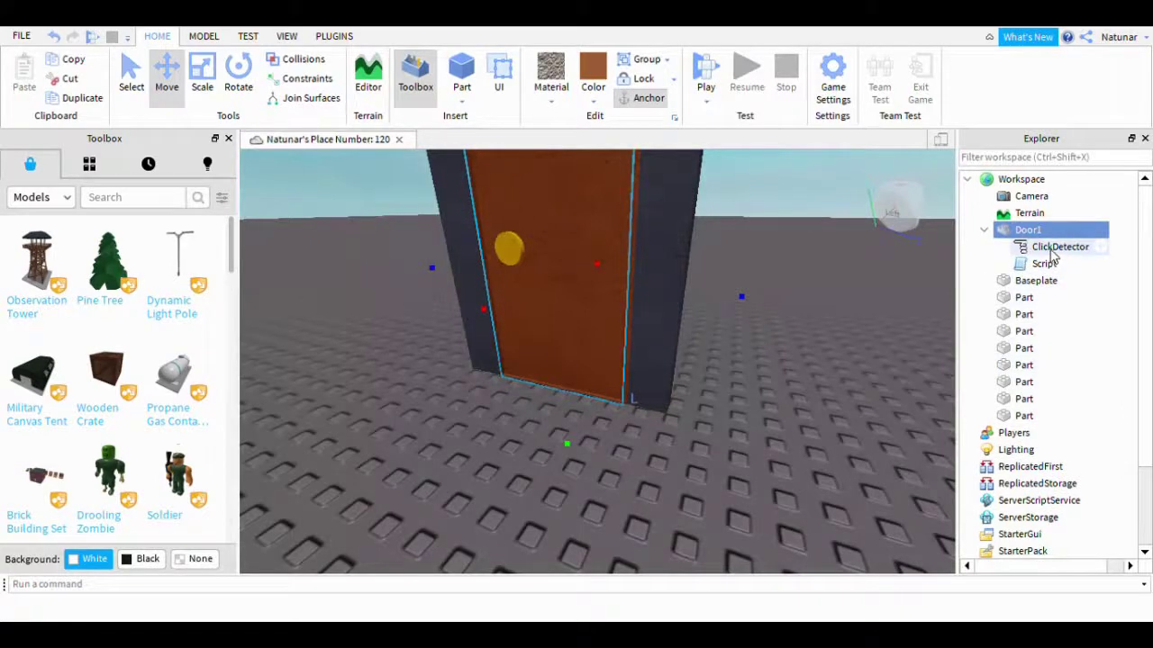
pyautogui.click(1054, 249)
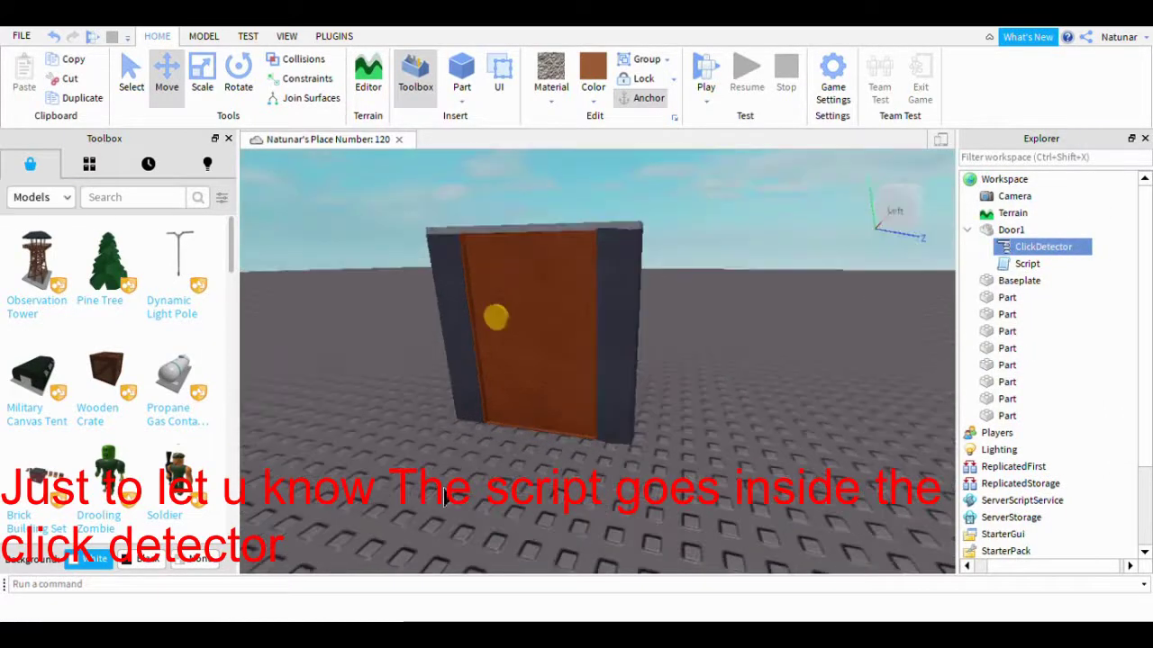
# Step: Duplicate Door1 and move the copy out in front of the door frame
pyautogui.click(543, 397)
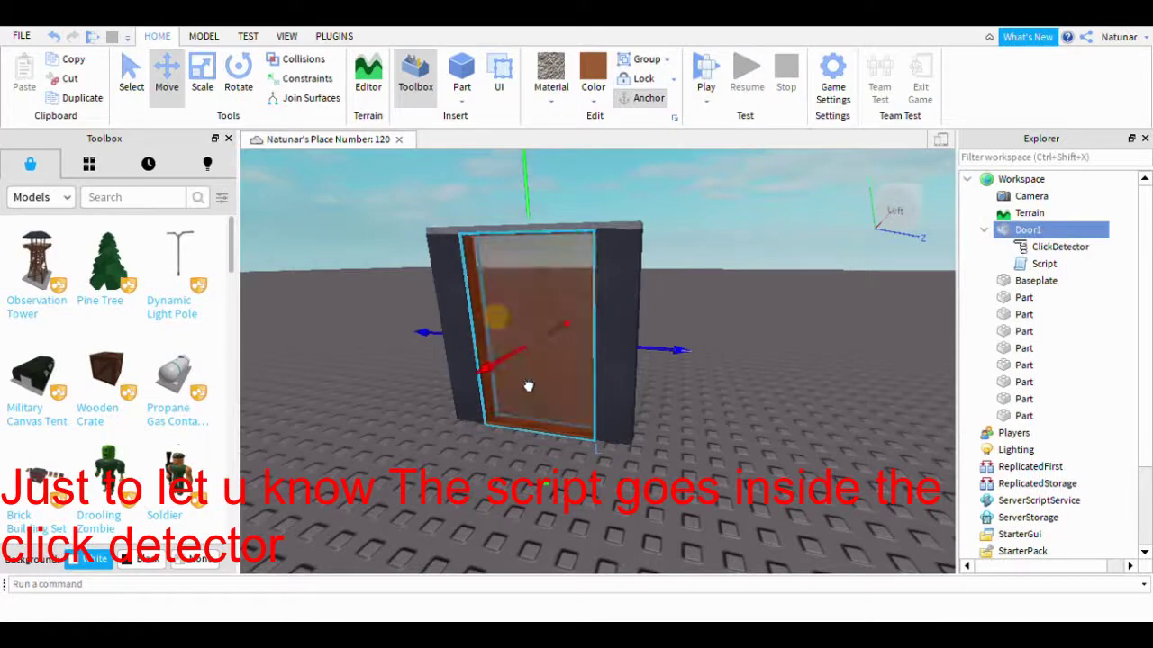
pyautogui.moveTo(529, 386); pyautogui.dragTo(510, 404)
pyautogui.press('a')
pyautogui.hotkey('ctrl', 'd')
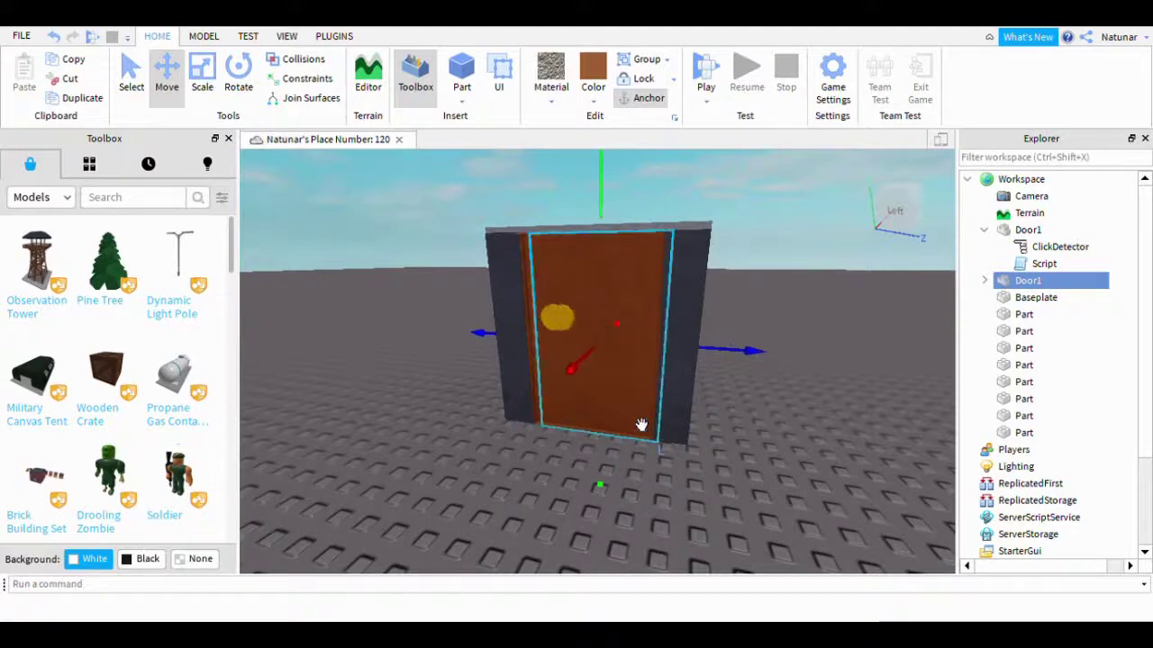
pyautogui.moveTo(573, 368); pyautogui.dragTo(550, 391)
pyautogui.press('w')
# Step: Rotate the Door1 copy about its vertical axis into an open-door angle
pyautogui.click(239, 72)
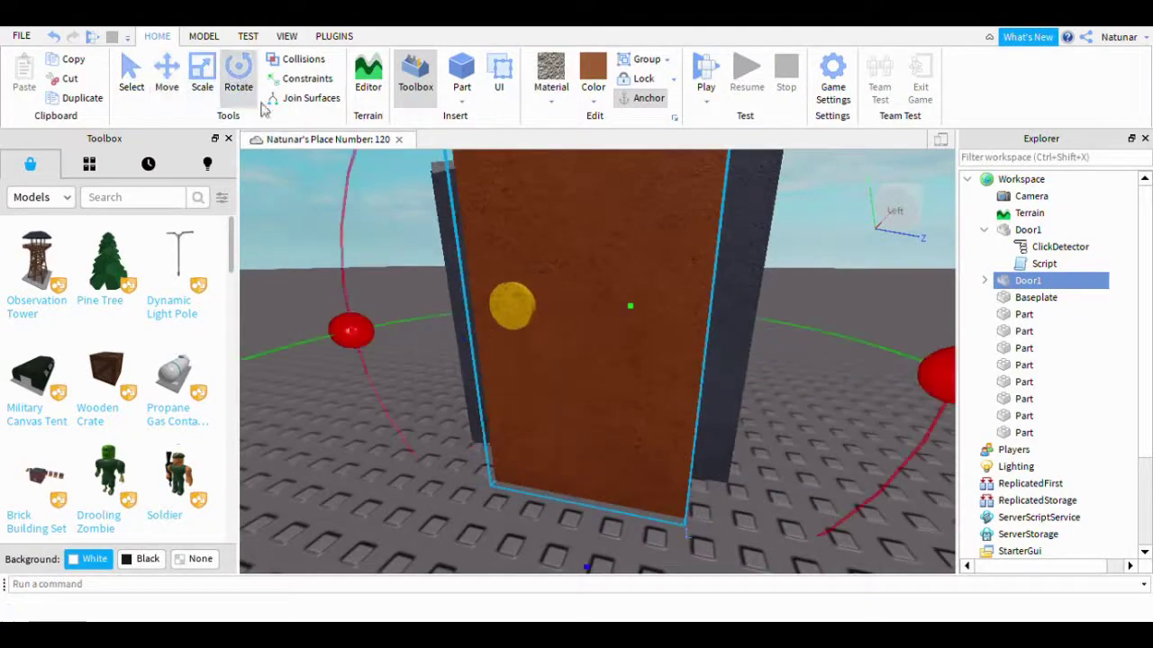
pyautogui.scroll(-5, 674, 436)
pyautogui.moveTo(583, 317); pyautogui.dragTo(515, 332)
pyautogui.scroll(2, 450, 262)
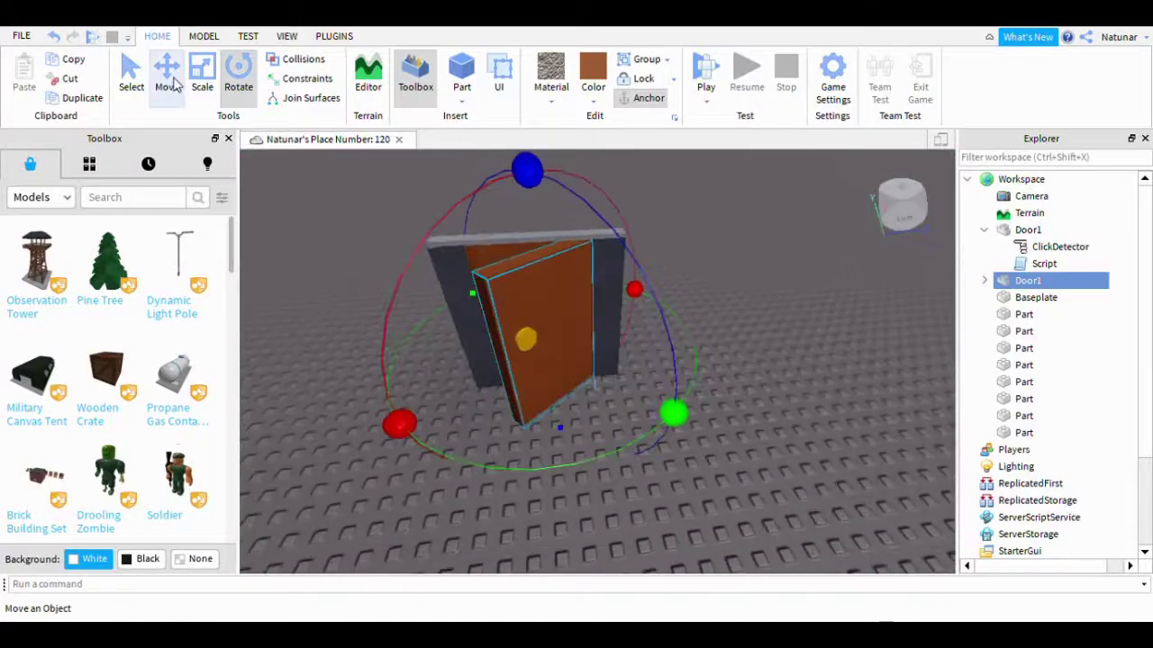
# Step: Move the rotated Door1 copy so its edge opposite the knob meets the frame's jamb on the original door's knob side
pyautogui.click(176, 83)
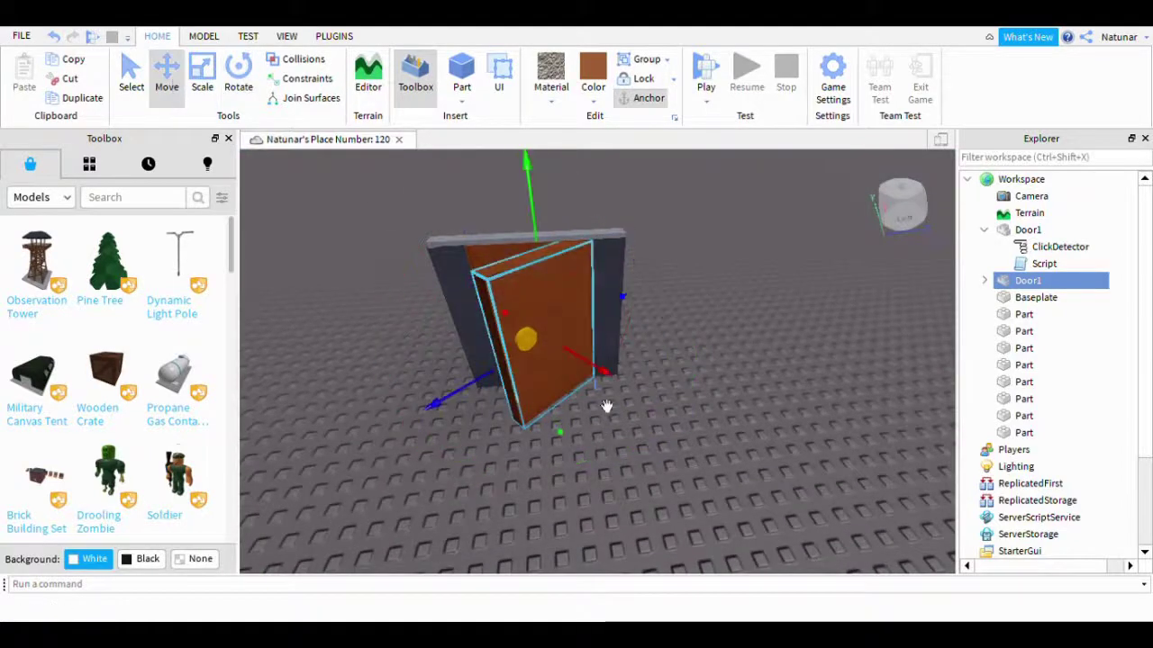
pyautogui.moveTo(607, 404); pyautogui.dragTo(568, 378)
pyautogui.moveTo(606, 301); pyautogui.dragTo(492, 413)
pyautogui.scroll(4, 500, 405)
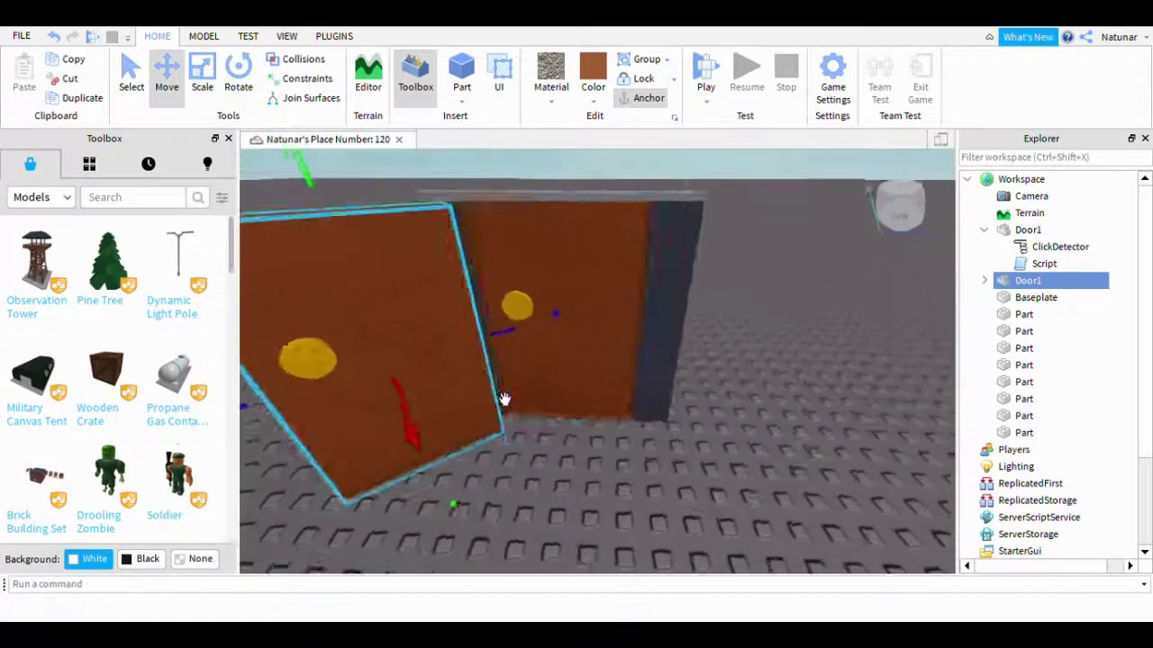
pyautogui.moveTo(503, 401); pyautogui.dragTo(512, 351, button='right')
pyautogui.moveTo(512, 351); pyautogui.dragTo(560, 342)
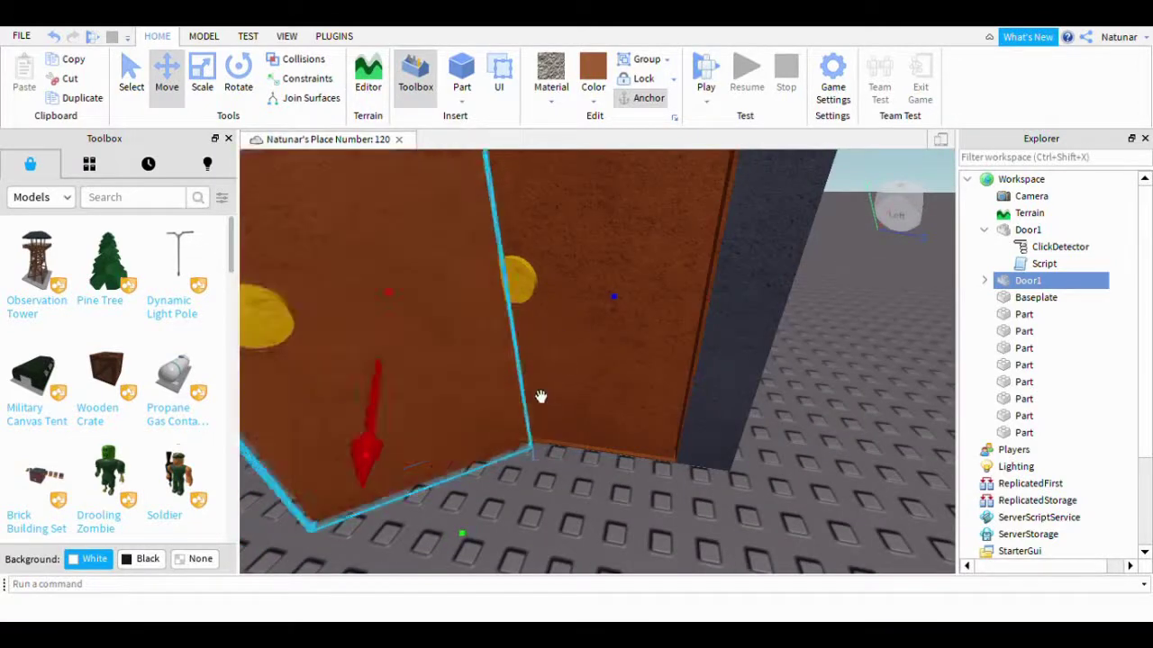
pyautogui.scroll(-10, 543, 404)
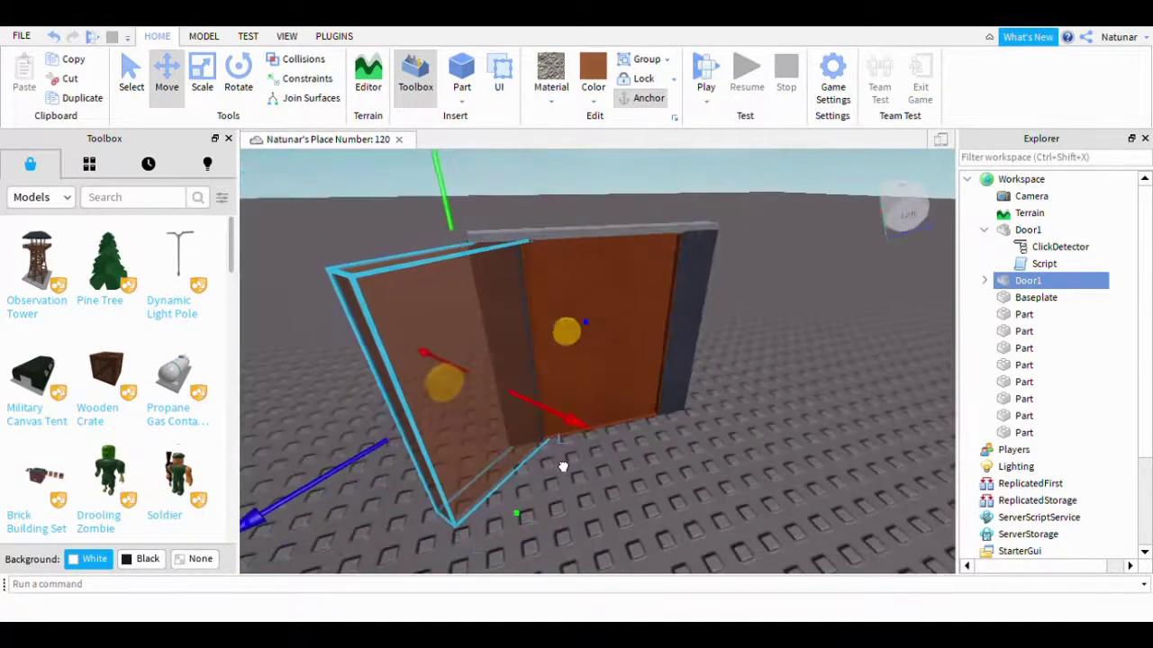
pyautogui.moveTo(563, 466); pyautogui.dragTo(573, 465)
pyautogui.moveTo(617, 351); pyautogui.dragTo(609, 360)
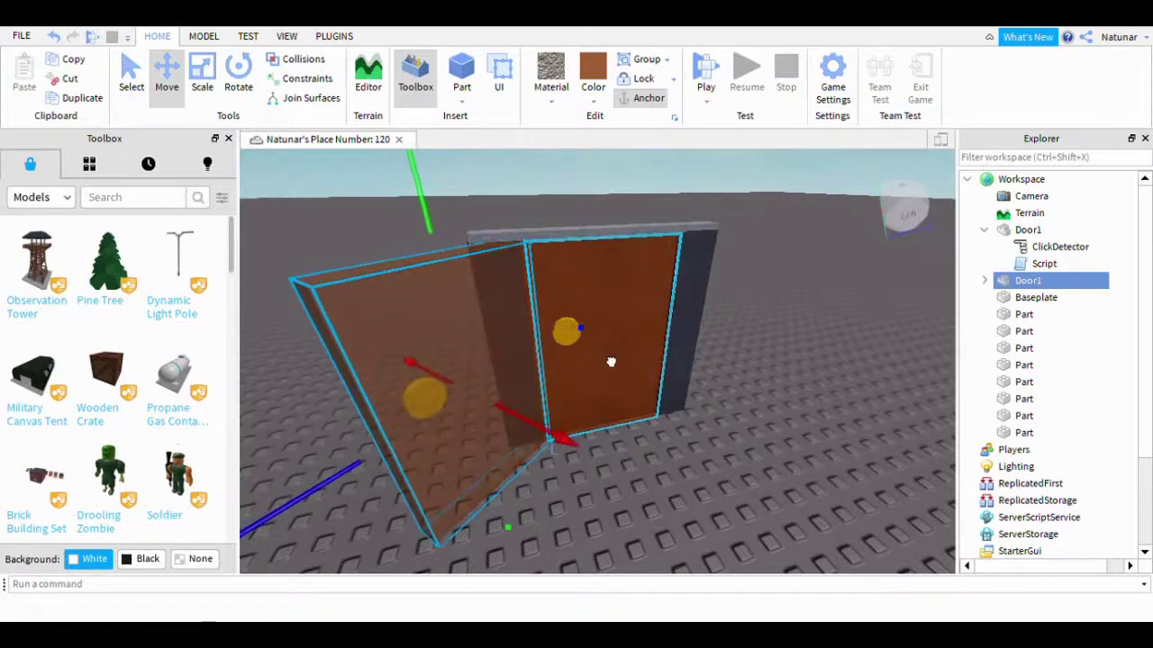
pyautogui.press('d')
pyautogui.moveTo(631, 522); pyautogui.dragTo(629, 523, button='right')
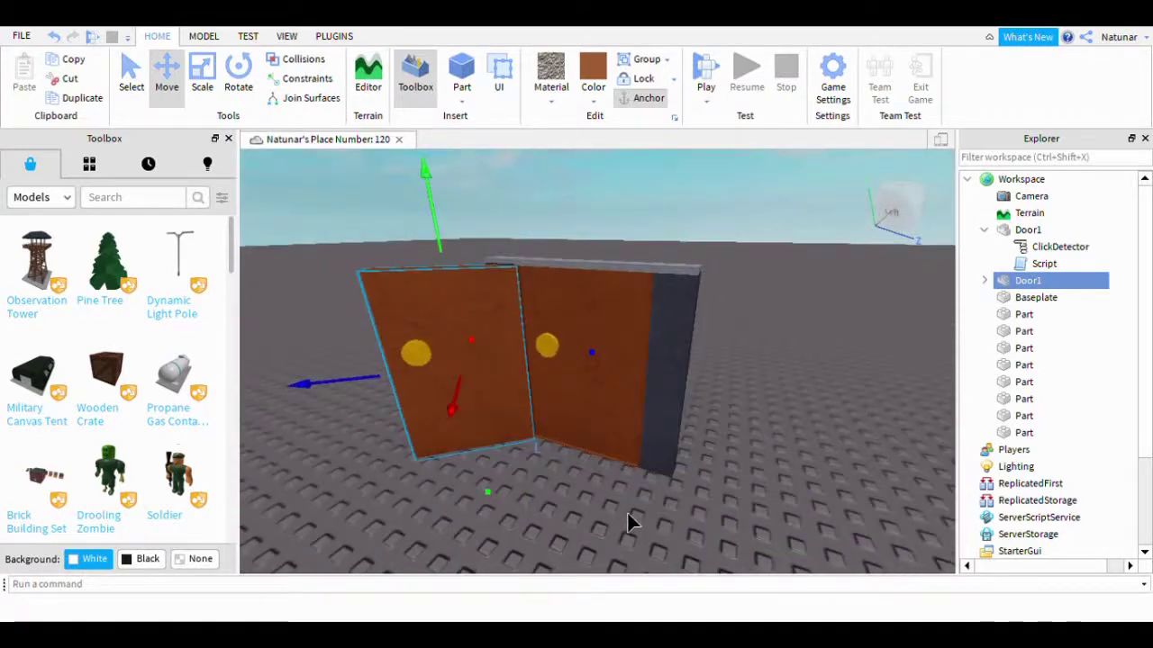
# Step: Show the object properties and set the rotated Door1 copy's transparency to 1
pyautogui.press('w')
pyautogui.press('a')
pyautogui.moveTo(408, 414); pyautogui.dragTo(430, 411)
pyautogui.click(288, 37)
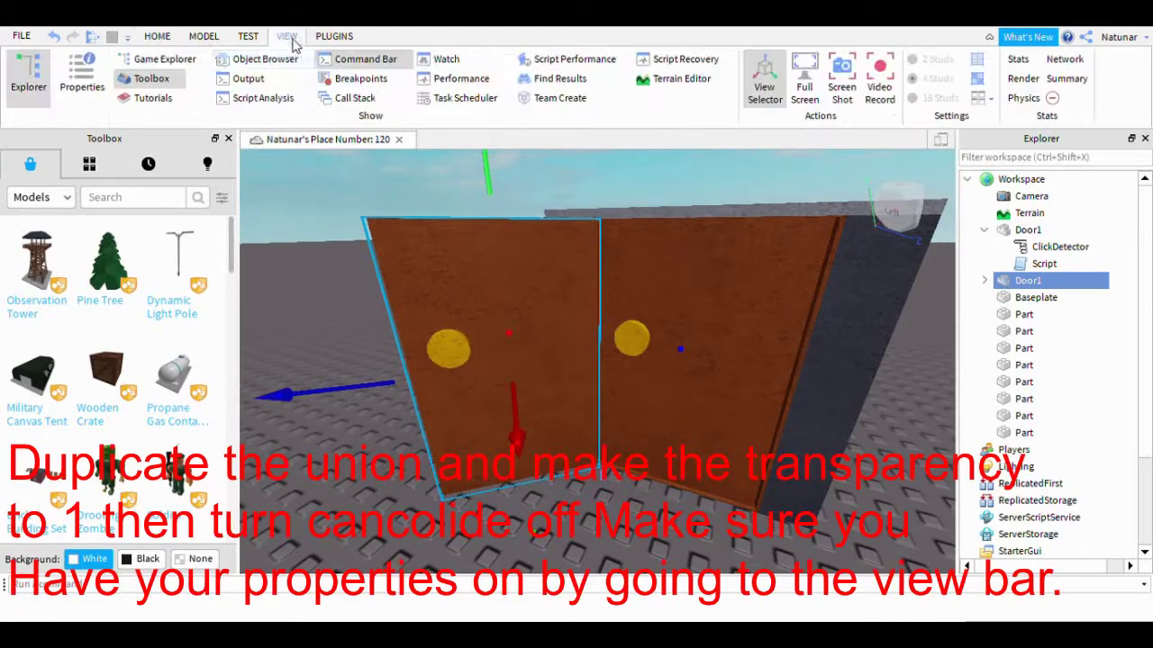
pyautogui.click(82, 77)
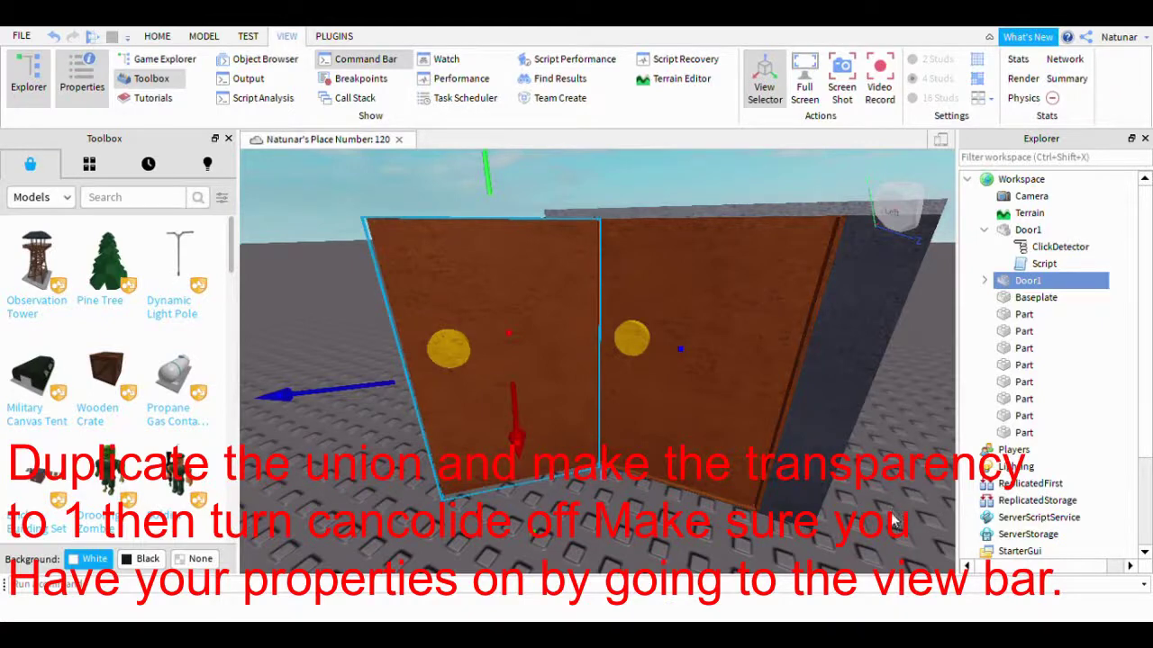
pyautogui.press('Return')
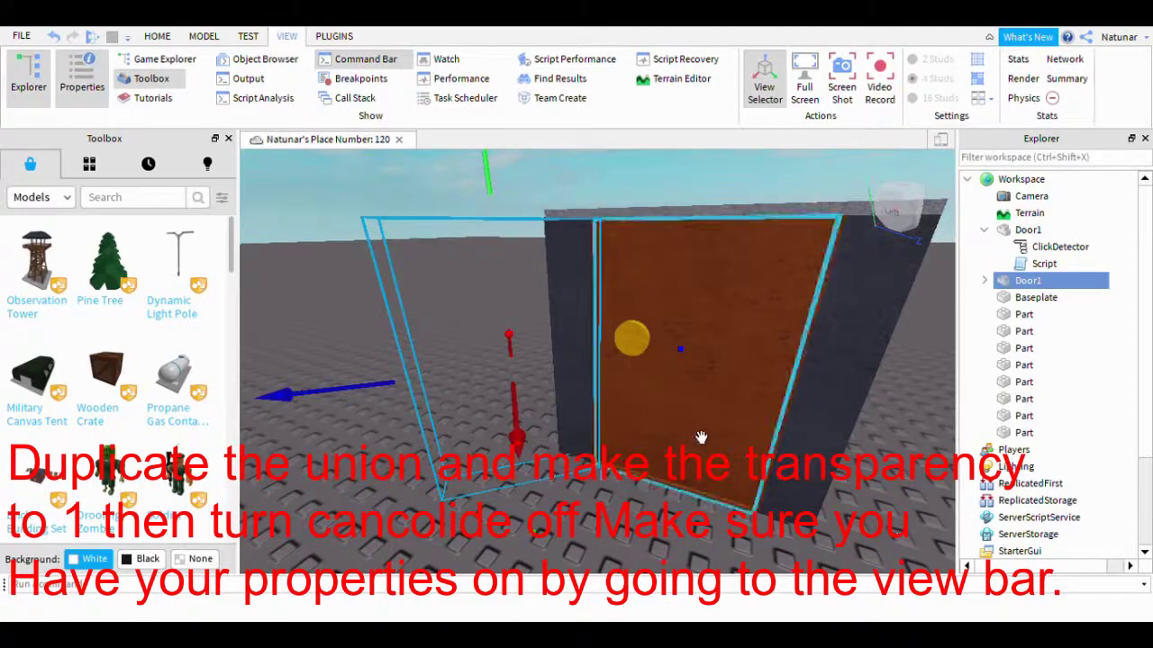
# Step: Select the transparent rotated copy beside the door frame and rename it Door2
pyautogui.click(355, 308)
pyautogui.scroll(-6, 509, 389)
pyautogui.scroll(3, 509, 397)
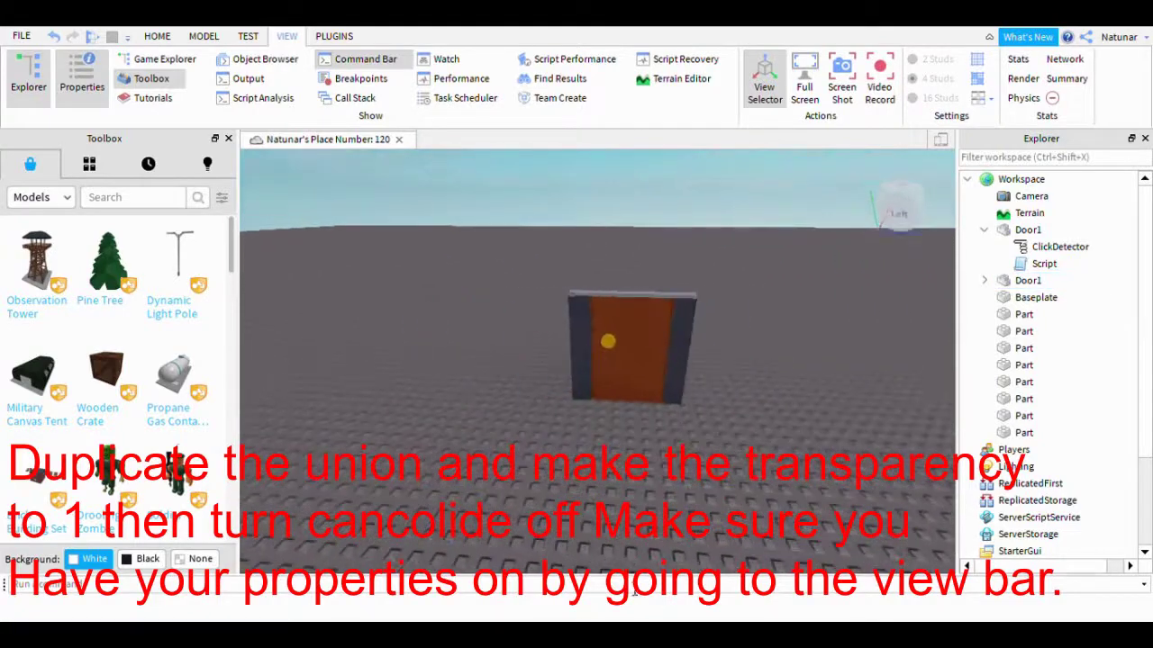
pyautogui.moveTo(581, 367); pyautogui.dragTo(828, 291, button='right')
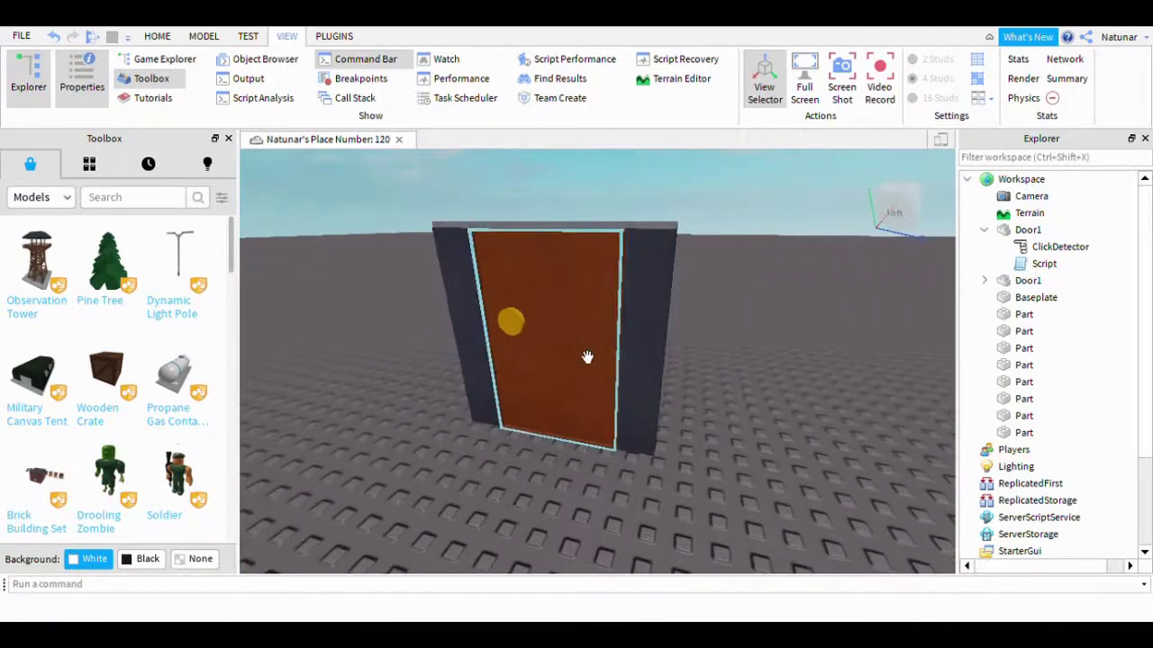
pyautogui.click(418, 363)
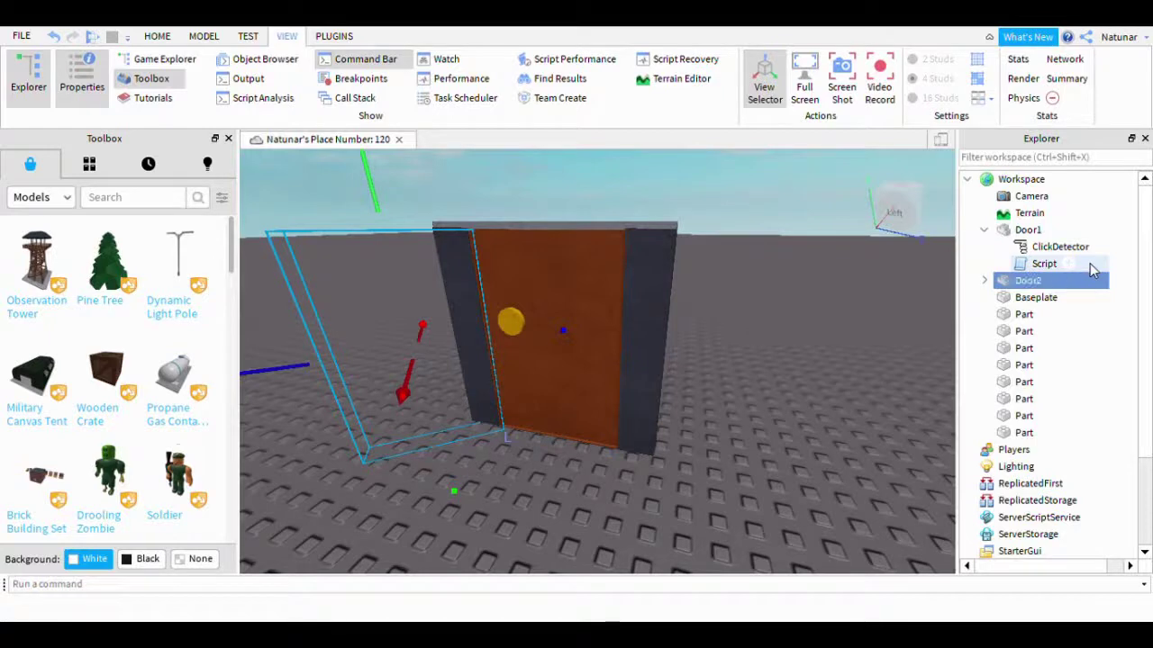
pyautogui.moveTo(571, 378); pyautogui.dragTo(913, 544, button='right')
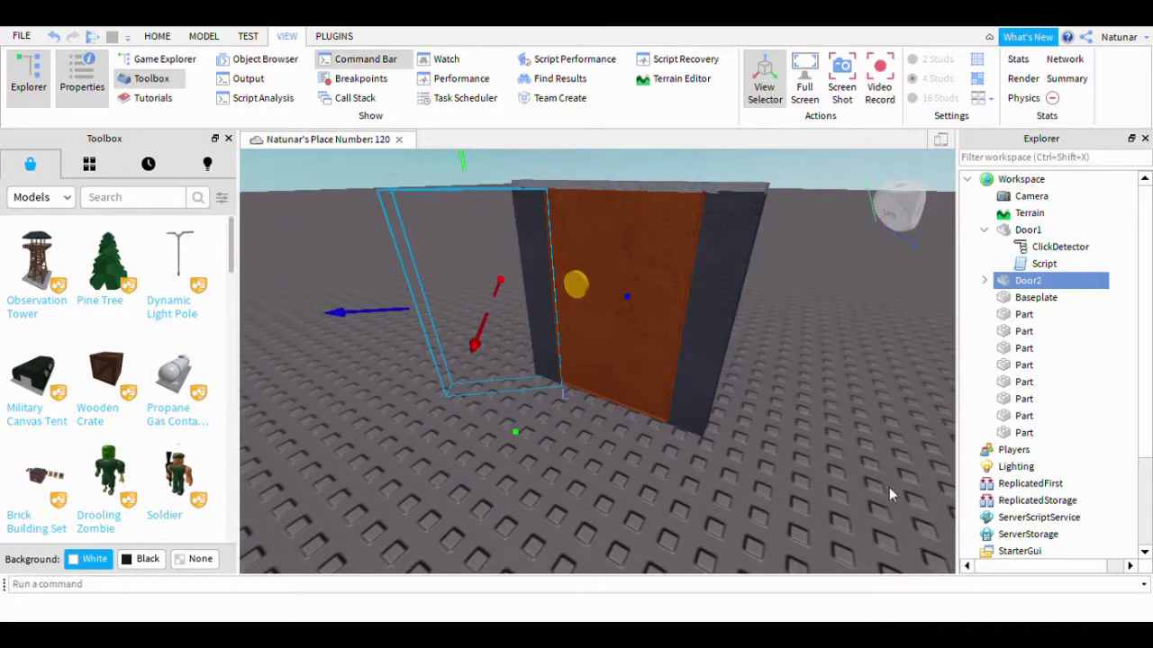
pyautogui.click(535, 525)
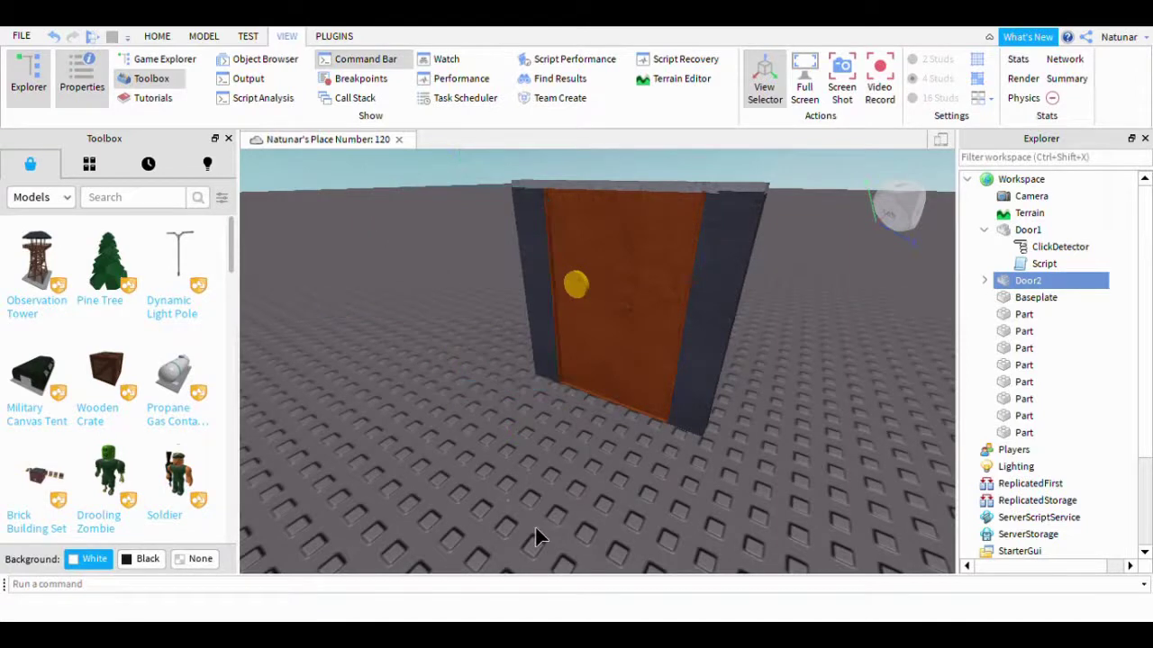
pyautogui.moveTo(535, 525); pyautogui.dragTo(629, 448, button='right')
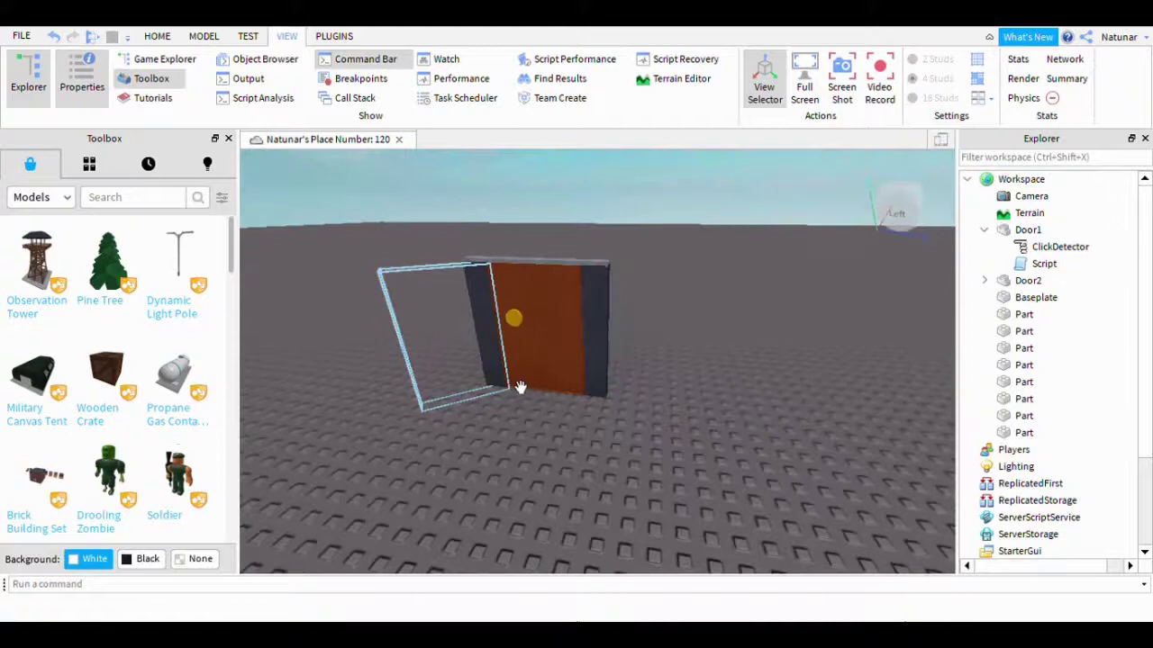
pyautogui.scroll(3, 520, 388)
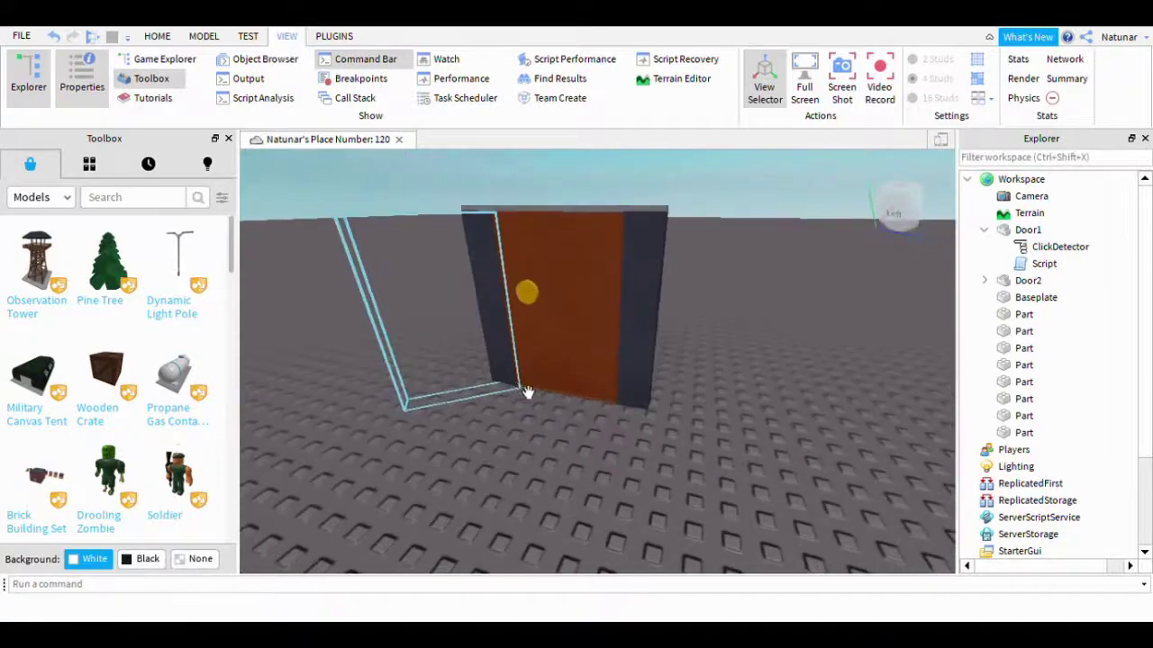
pyautogui.scroll(-2, 528, 393)
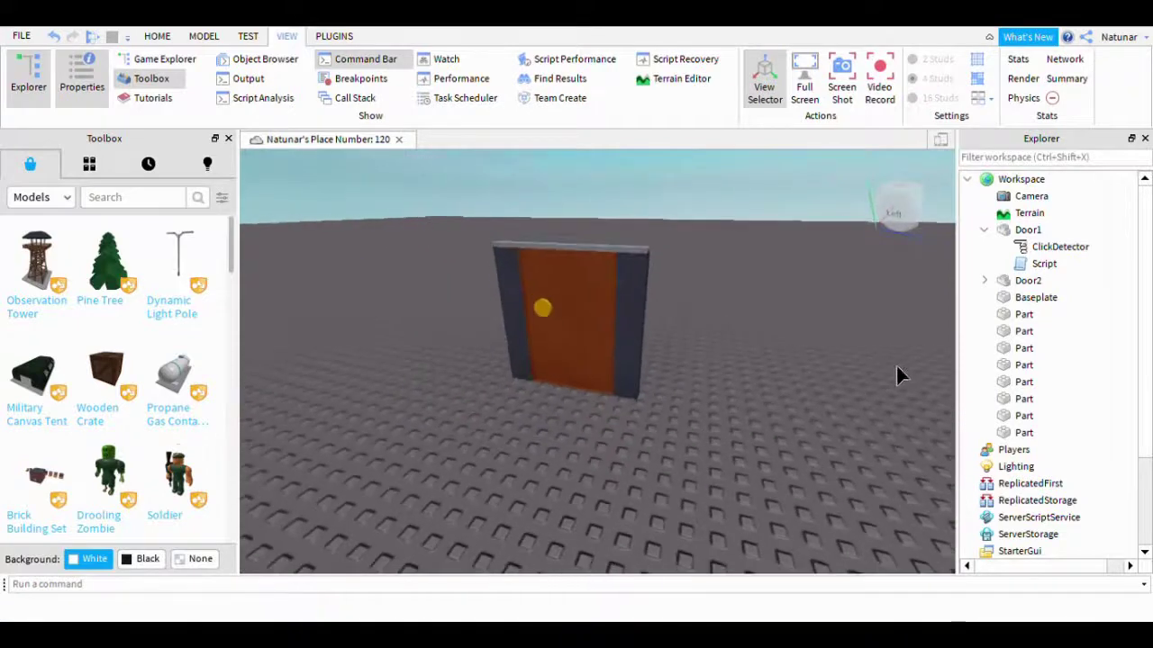
# Step: Open the script inside Door1 and delete its default print("Hello world!") line
pyautogui.click(1049, 263)
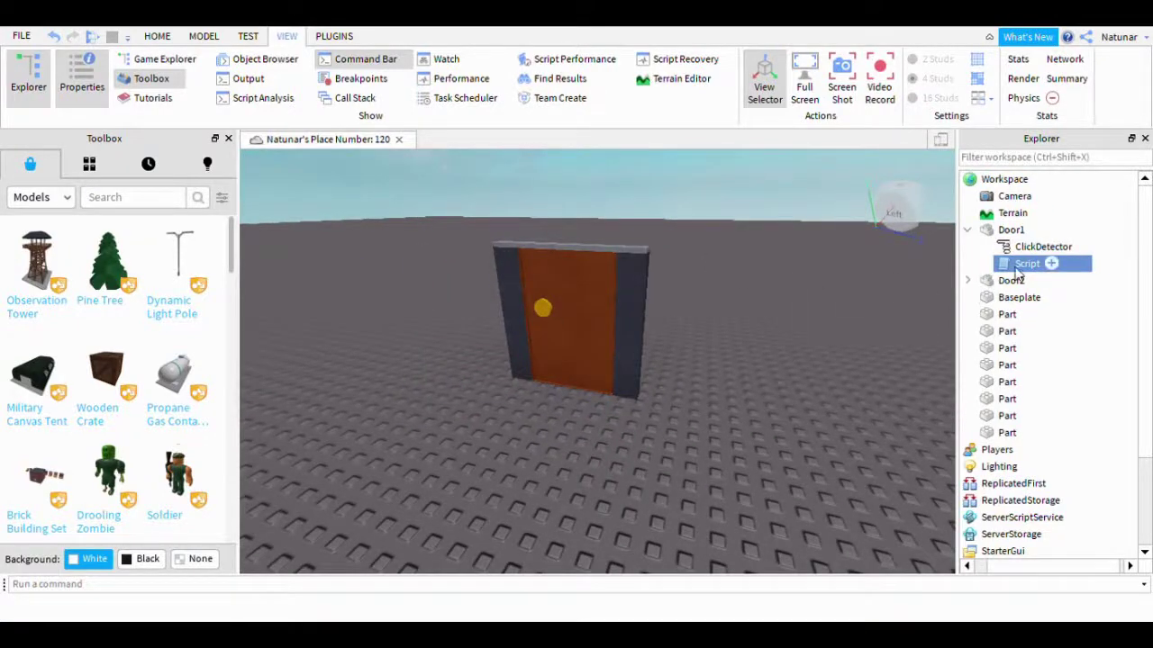
pyautogui.click(1022, 36)
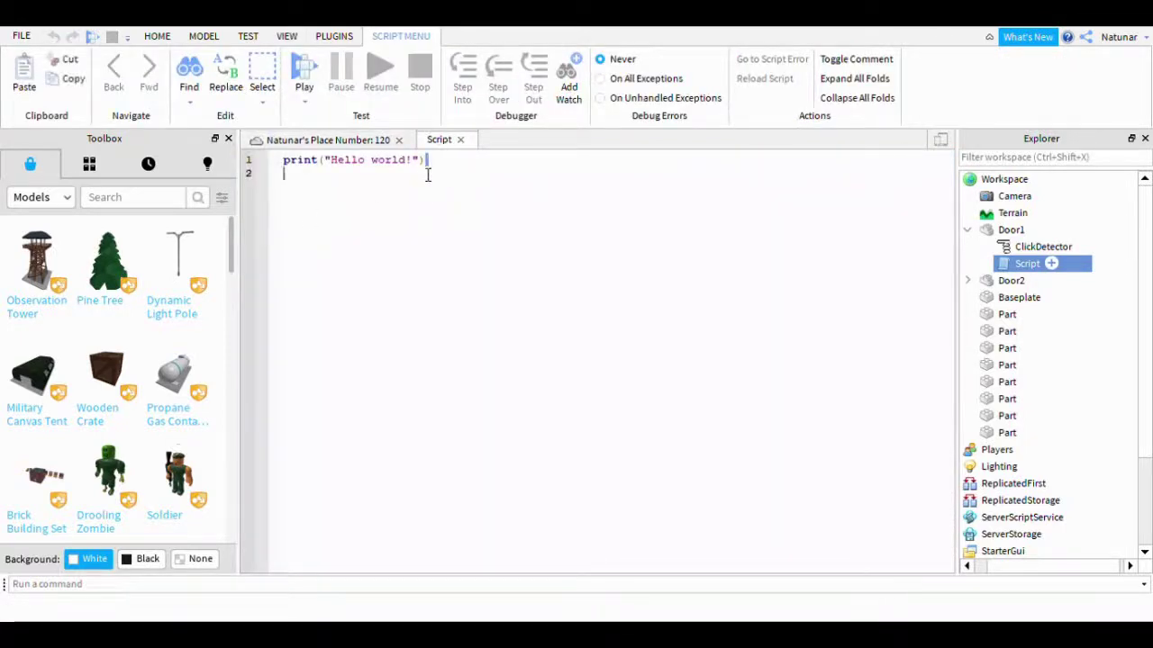
pyautogui.moveTo(426, 162); pyautogui.dragTo(282, 162)
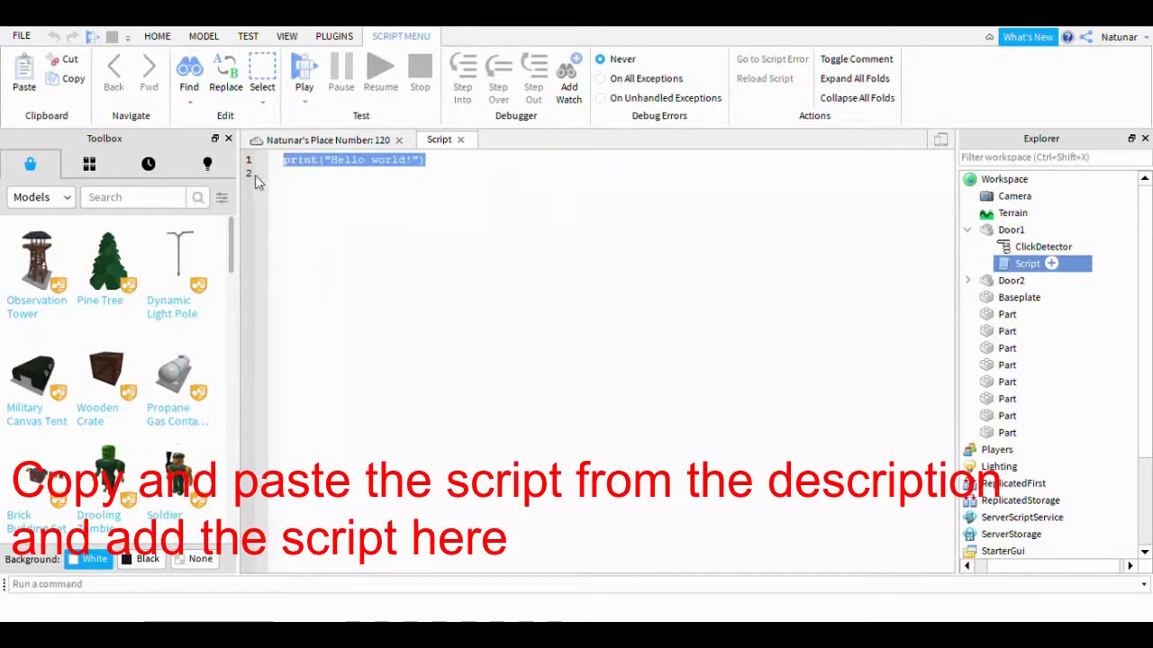
pyautogui.press('BackSpace')
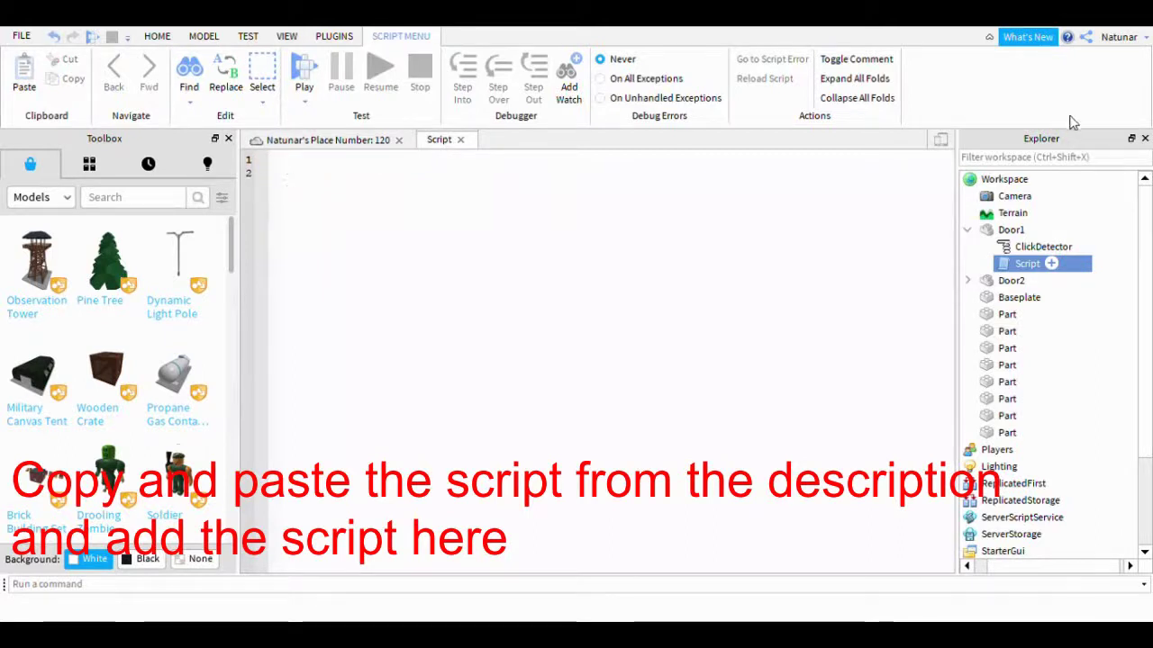
# Step: Return to the 3D view of the place and start a play test
pyautogui.click(311, 139)
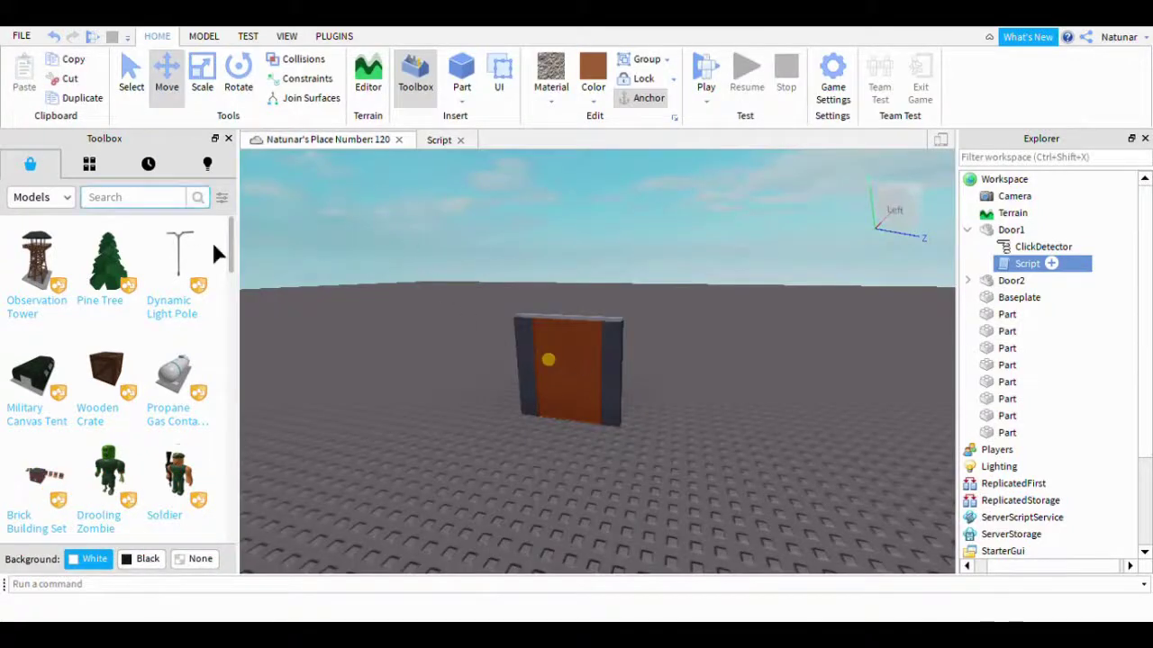
pyautogui.scroll(3, 590, 360)
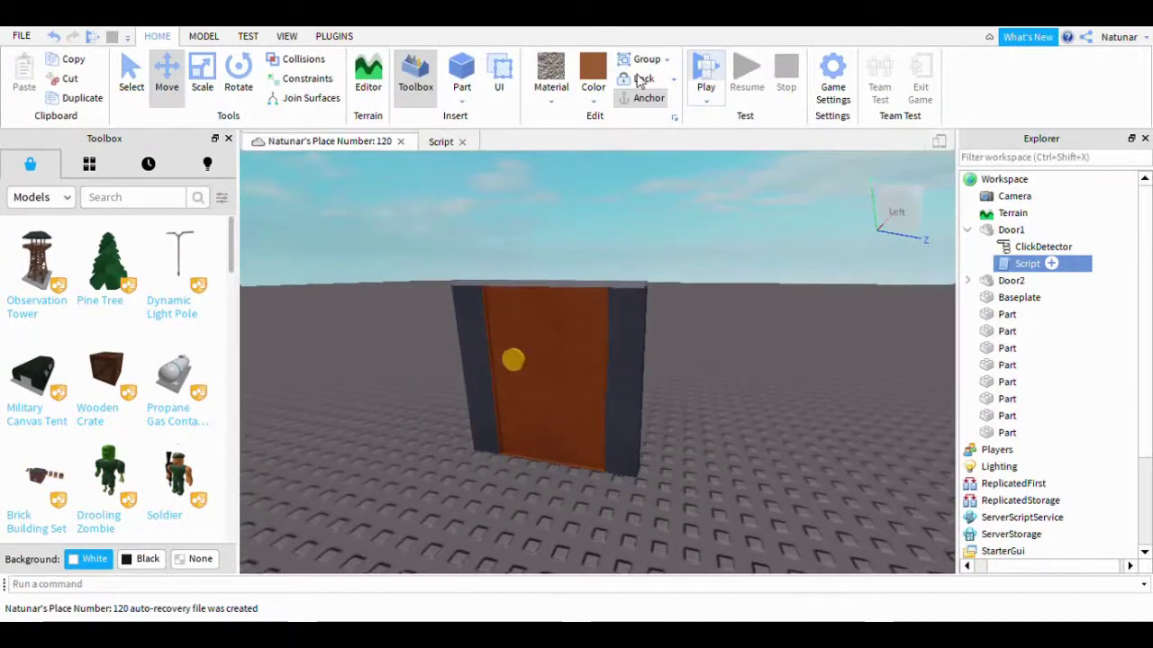
pyautogui.click(706, 74)
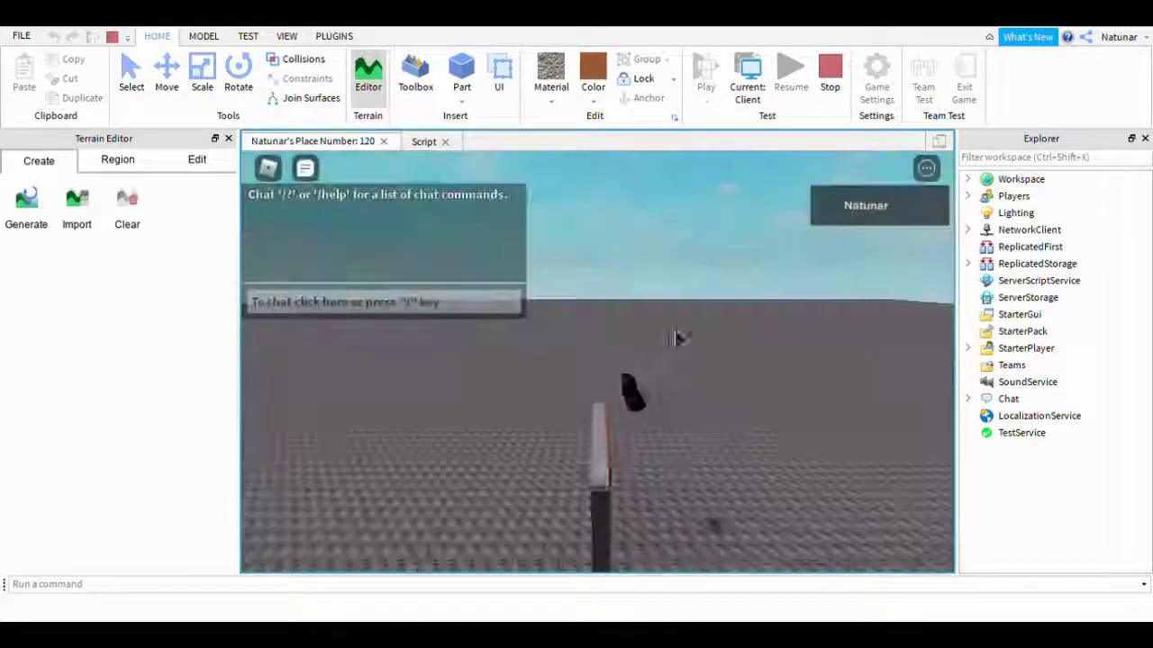
# Step: Walk the character around to the front of the door and trigger the door to test its opening
pyautogui.press('d')
pyautogui.moveTo(673, 334); pyautogui.dragTo(618, 325, button='right')
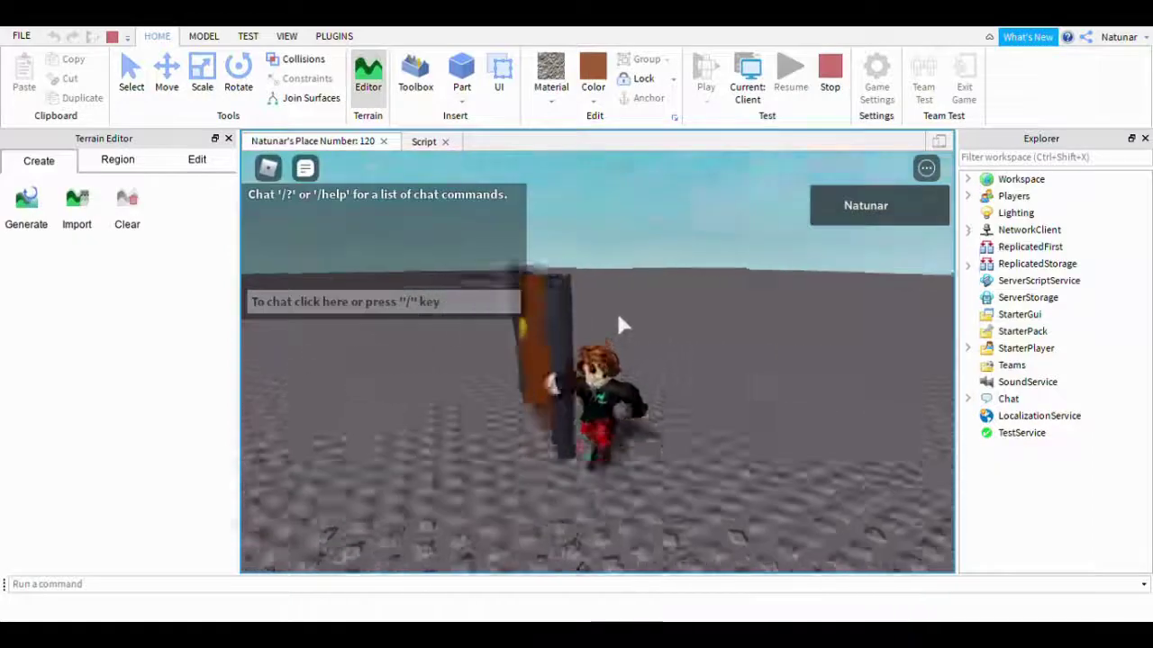
pyautogui.press('a')
pyautogui.press('s')
pyautogui.click(615, 311)
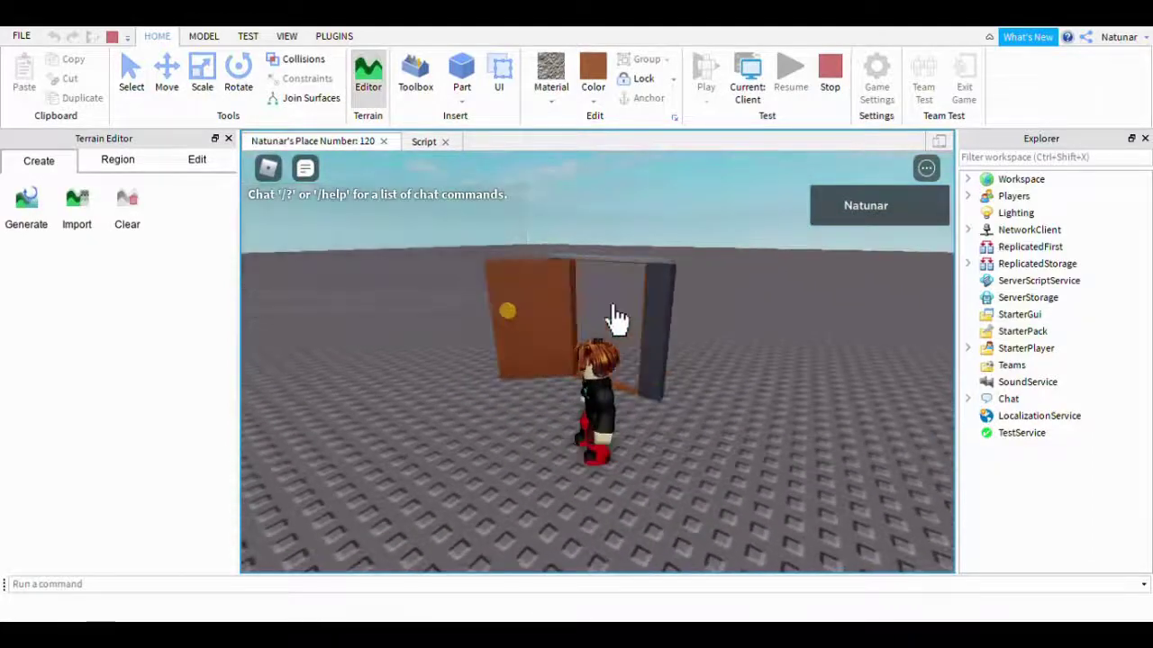
pyautogui.press('w')
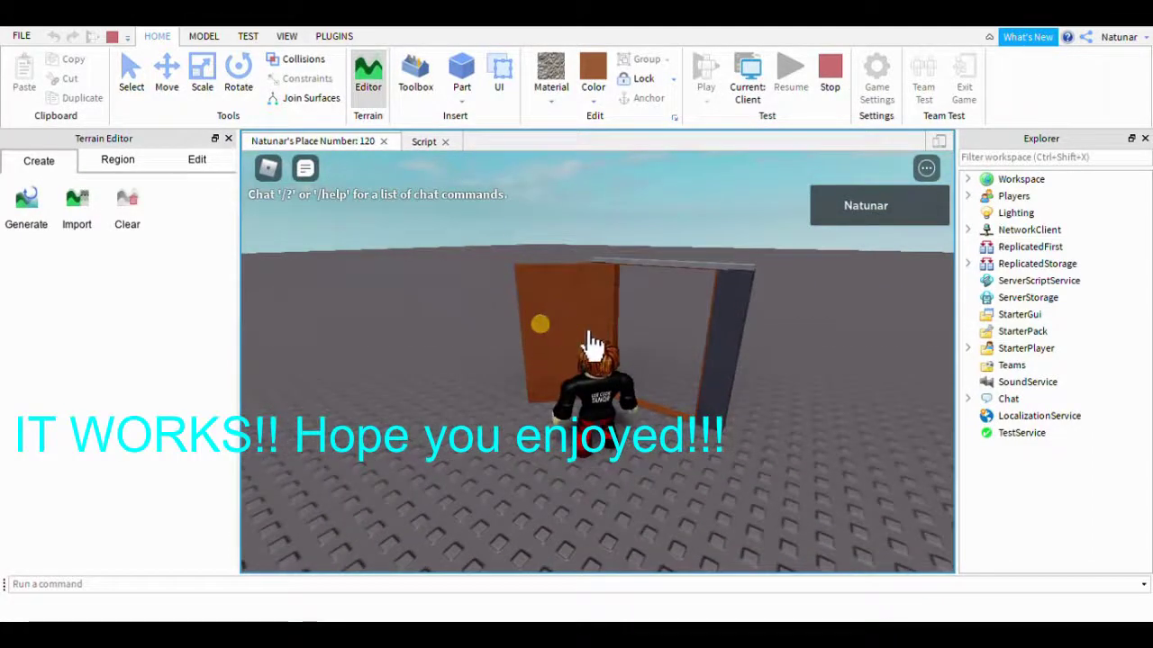